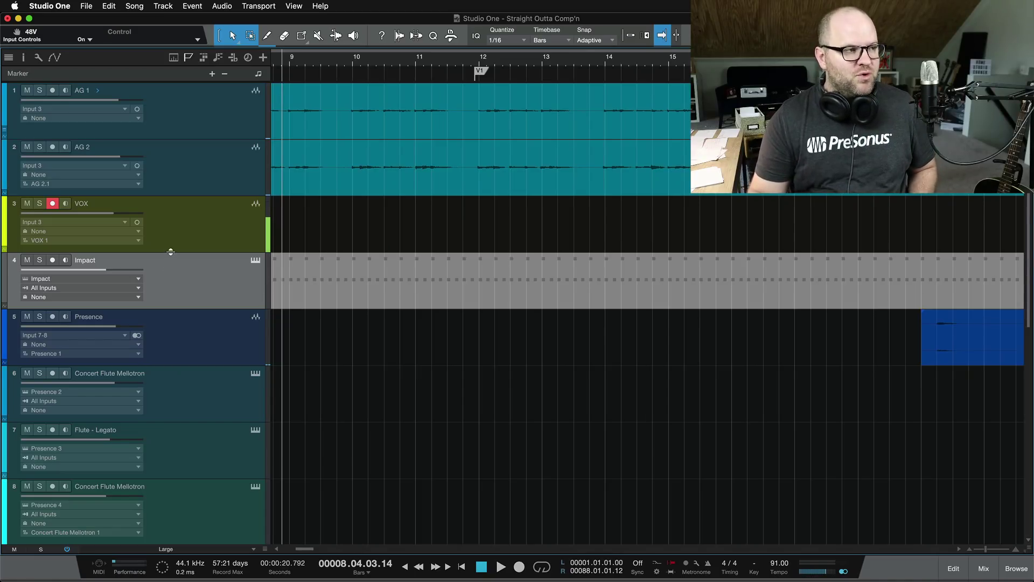
- Enlarge the VOX track, zoom in, and place the start position near bar 10
{"action": "left_click_drag", "start_coordinate": [170, 251], "coordinate": [190, 382]}
{"action": "key", "text": "e"}
{"action": "key", "text": "e"}
{"action": "key", "text": "e"}
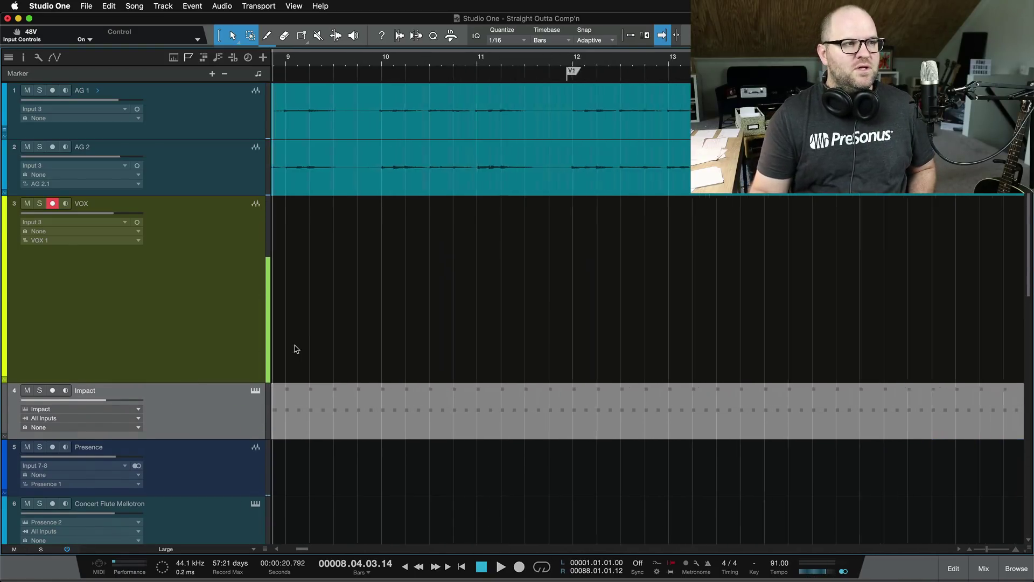
{"action": "left_click", "coordinate": [413, 63]}
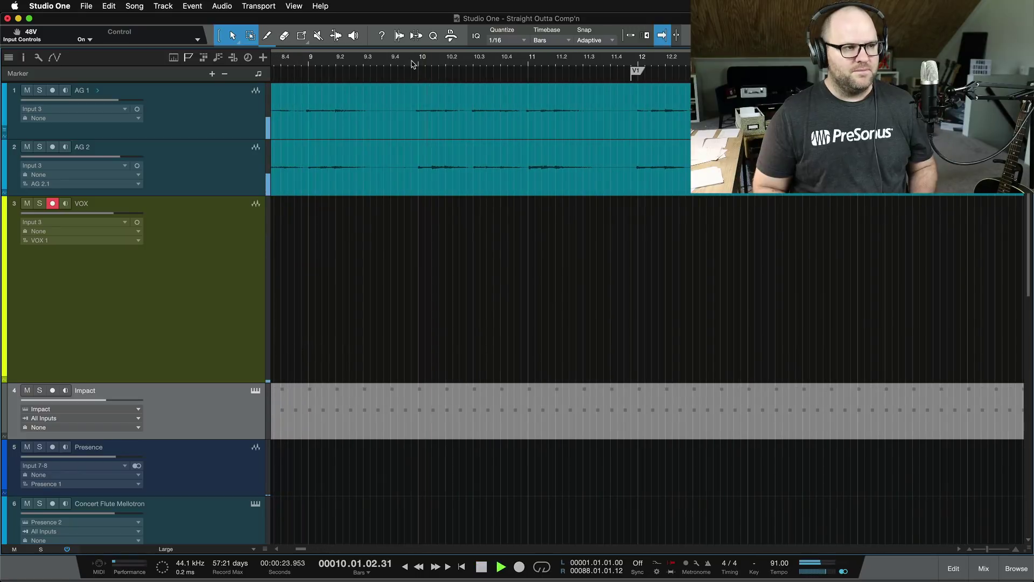
- Record the first vocal take from about bar 10 to near bar 15
{"action": "key", "text": "KP_Multiply"}
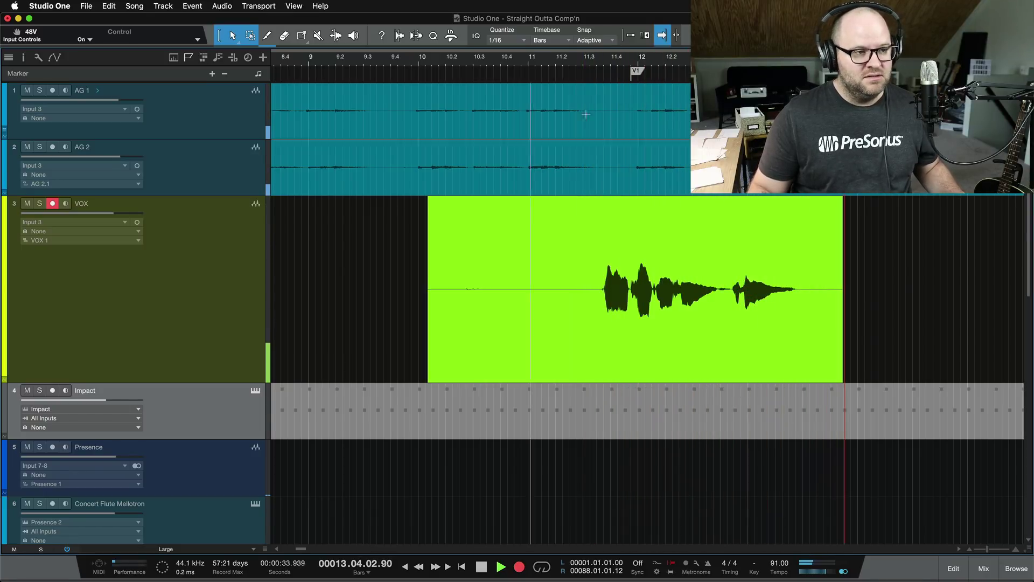
{"action": "scroll", "coordinate": [679, 369], "scroll_direction": "right", "scroll_amount": 5}
{"action": "scroll", "coordinate": [679, 369], "scroll_direction": "right", "scroll_amount": 1}
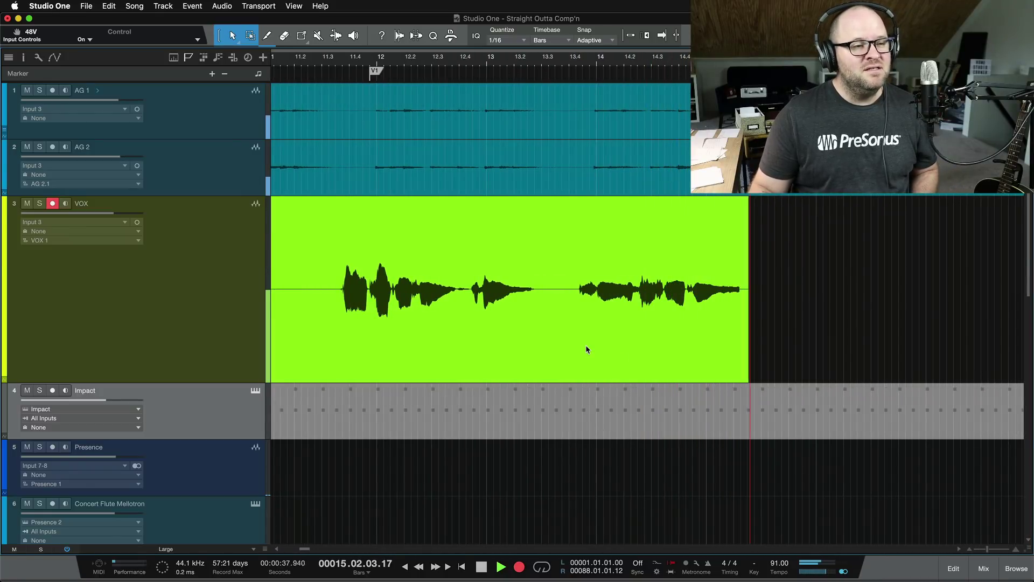
{"action": "key", "text": "space"}
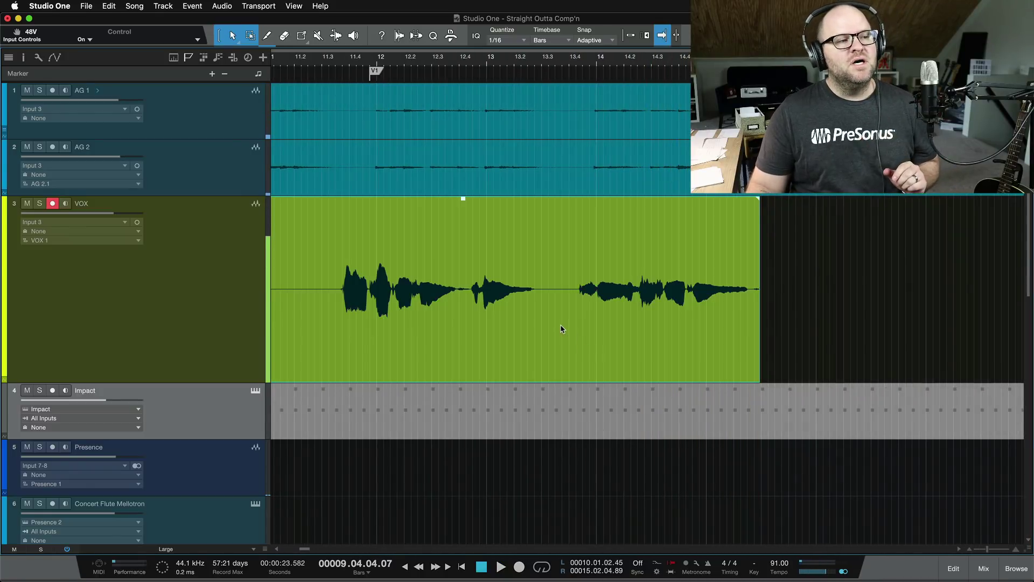
{"action": "scroll", "coordinate": [561, 329], "scroll_direction": "down", "scroll_amount": 3}
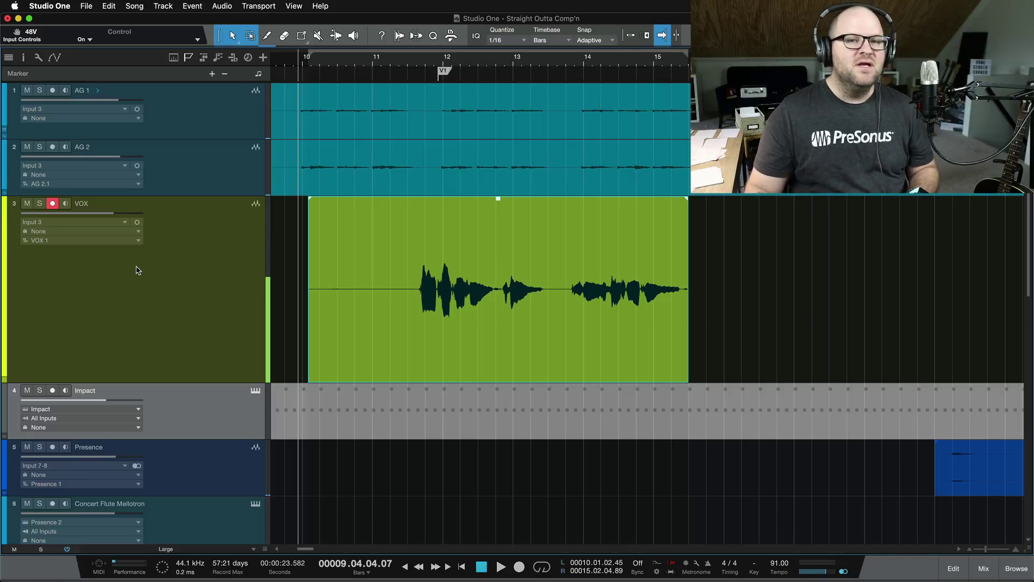
- Add a second layer named VOX 2 to the VOX track from the Inspector
{"action": "key", "text": "F4"}
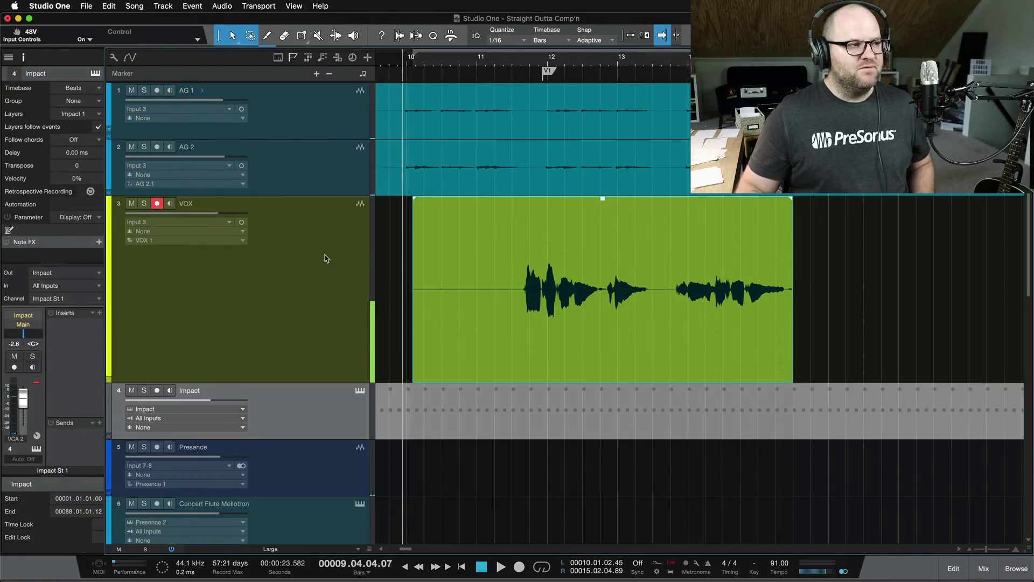
{"action": "left_click", "coordinate": [325, 258]}
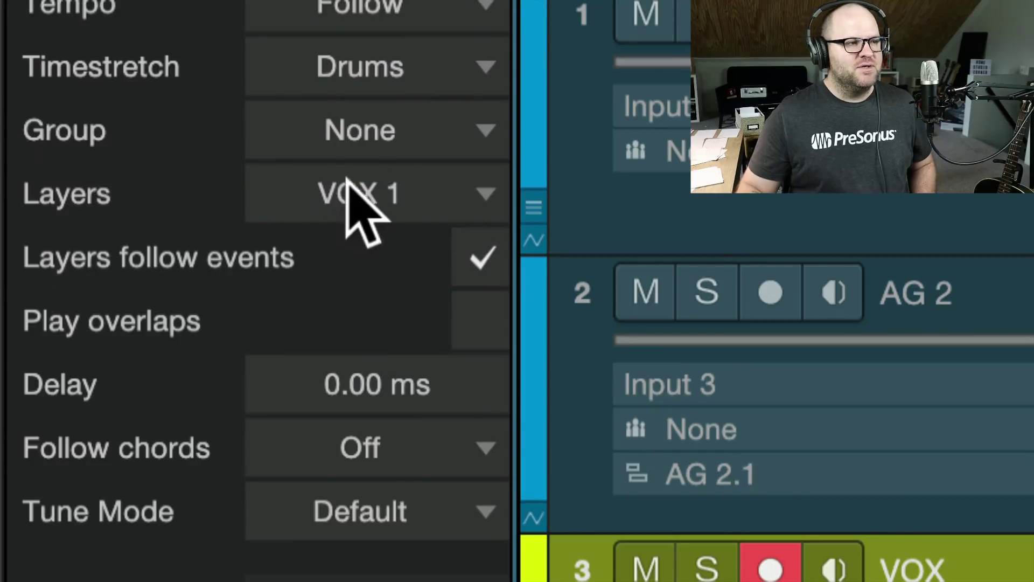
{"action": "left_click", "coordinate": [78, 124]}
{"action": "left_click", "coordinate": [398, 256]}
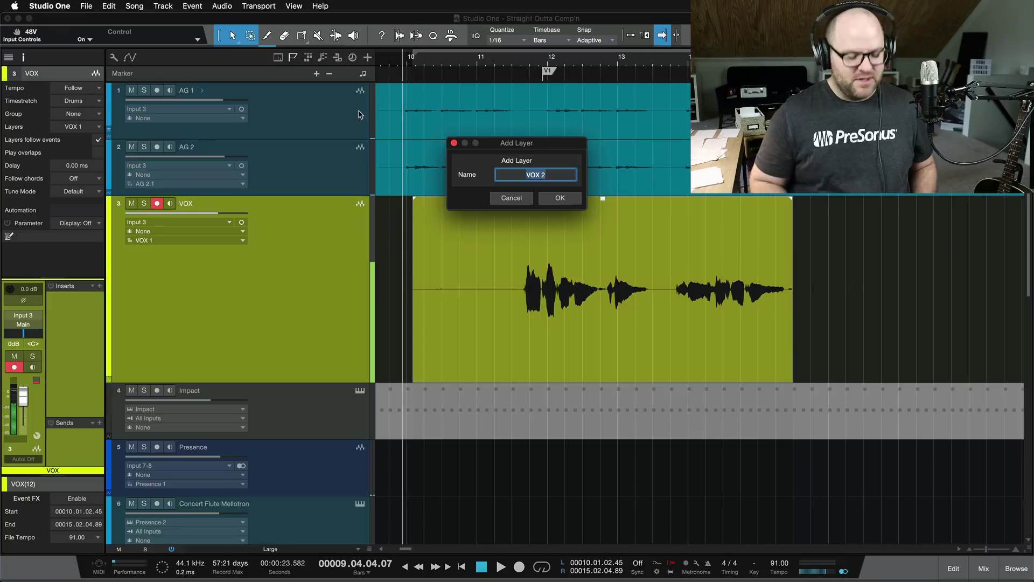
{"action": "key", "text": "Return"}
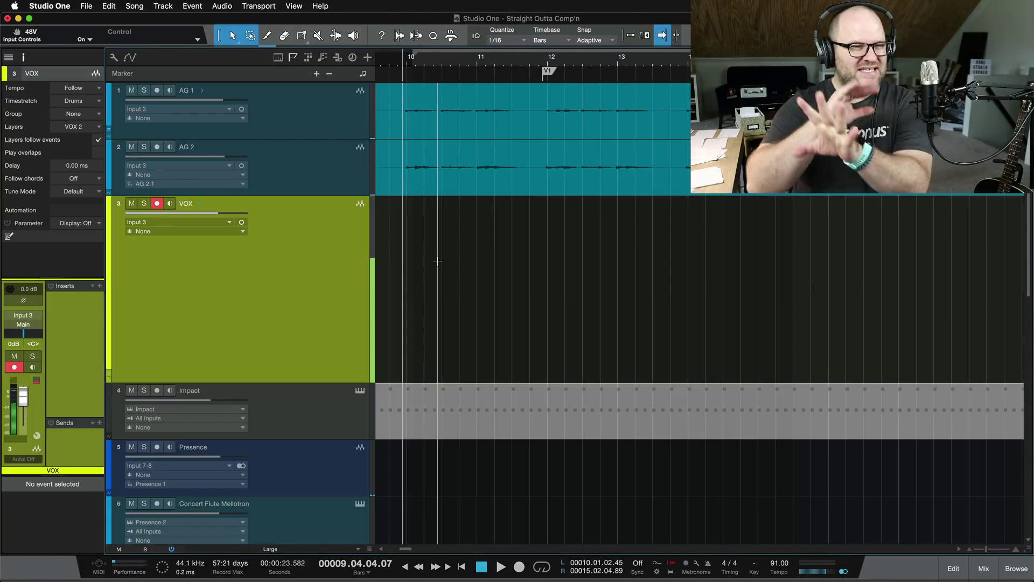
- Record the second vocal take, VOX(13), from about bar 11 to bar 15
{"action": "key", "text": "e"}
{"action": "key", "text": "e"}
{"action": "key", "text": "e"}
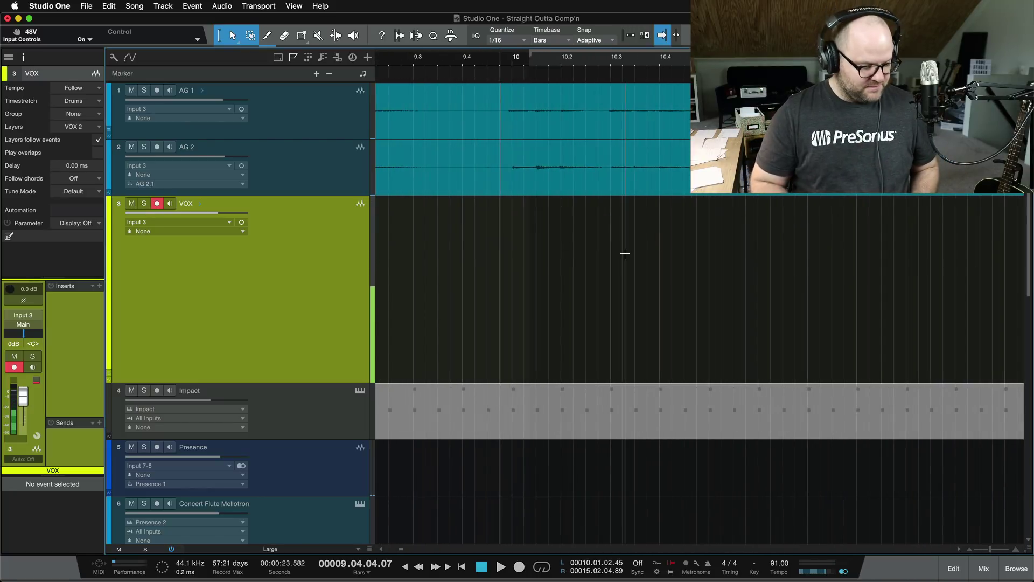
{"action": "key", "text": "space"}
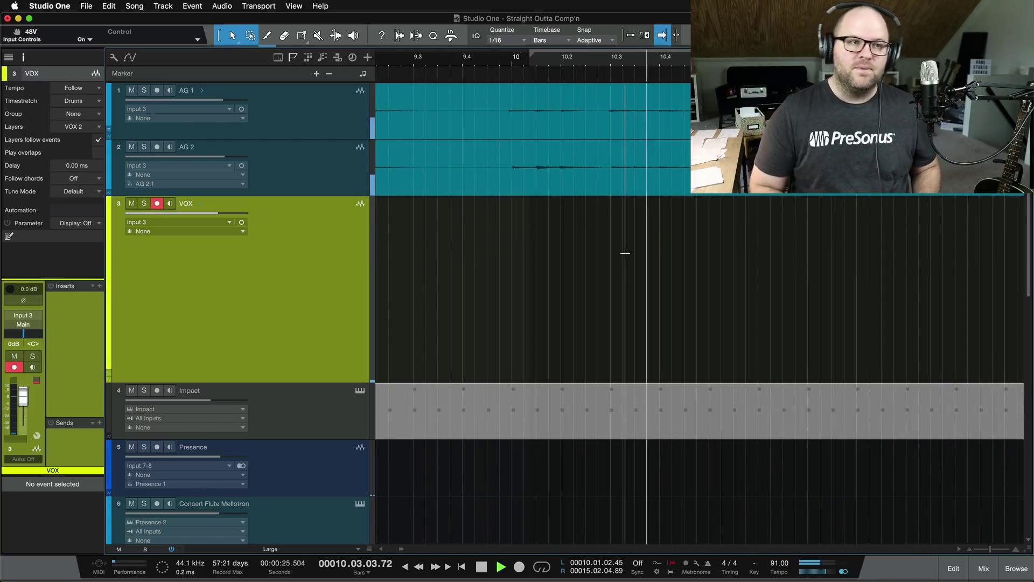
{"action": "key", "text": "KP_Multiply"}
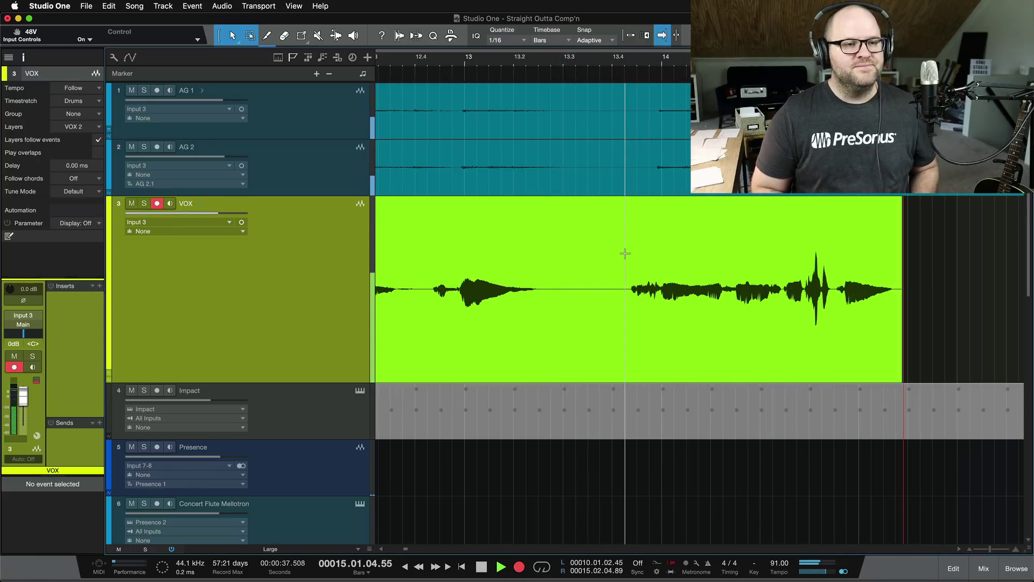
{"action": "key", "text": "space"}
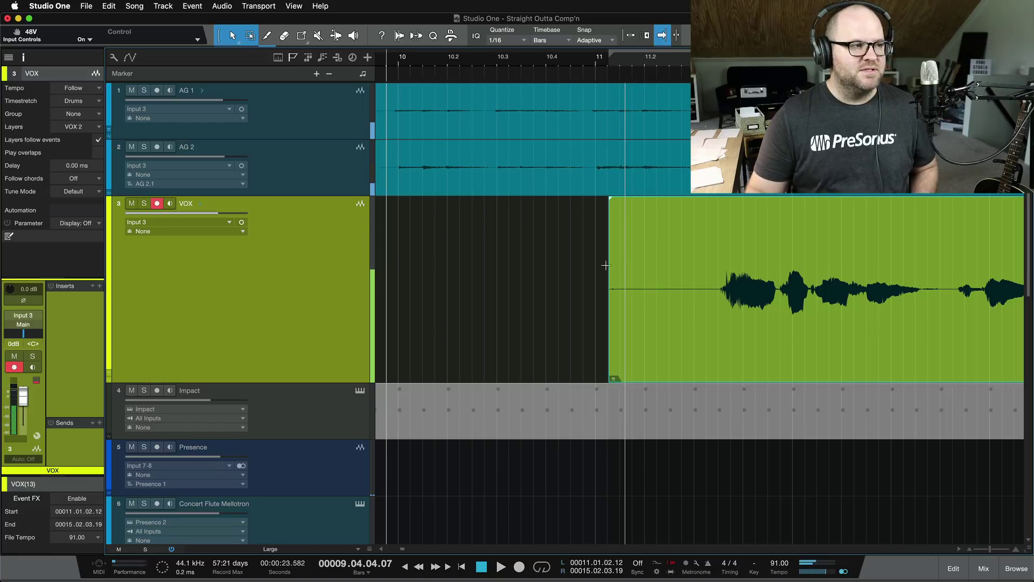
- Add a third layer named VOX 3 to the VOX track
{"action": "left_click", "coordinate": [69, 132]}
{"action": "left_click", "coordinate": [86, 171]}
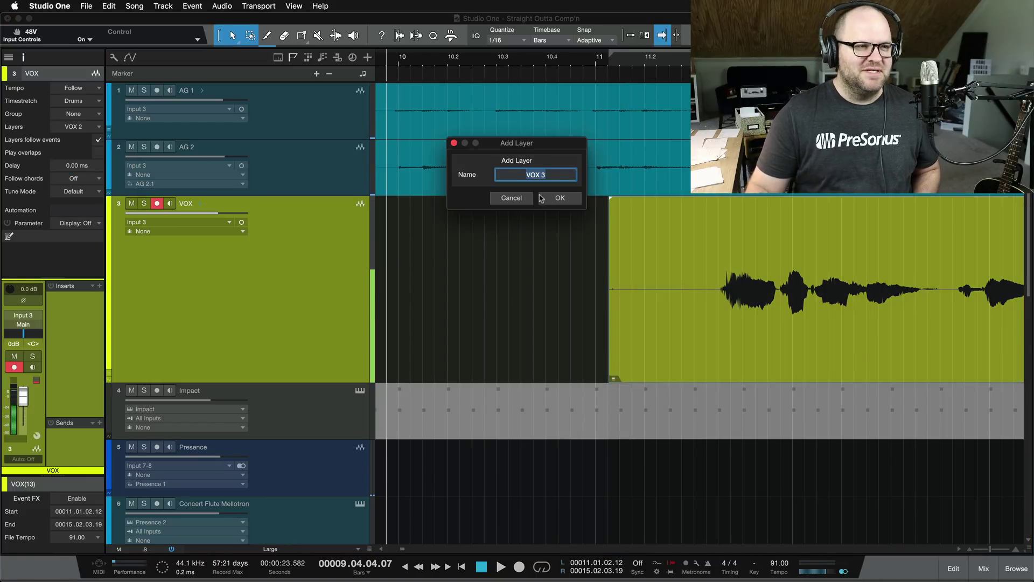
{"action": "left_click", "coordinate": [558, 198]}
- Record the third vocal take, VOX(14), from bar 11 to bar 15
{"action": "left_click", "coordinate": [593, 58]}
{"action": "key", "text": "space"}
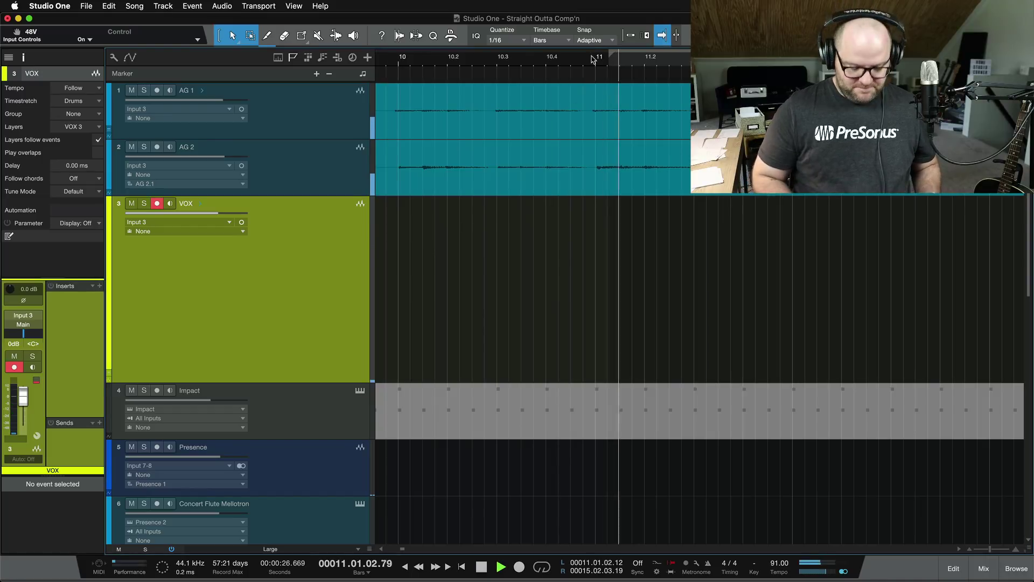
{"action": "key", "text": "KP_Multiply"}
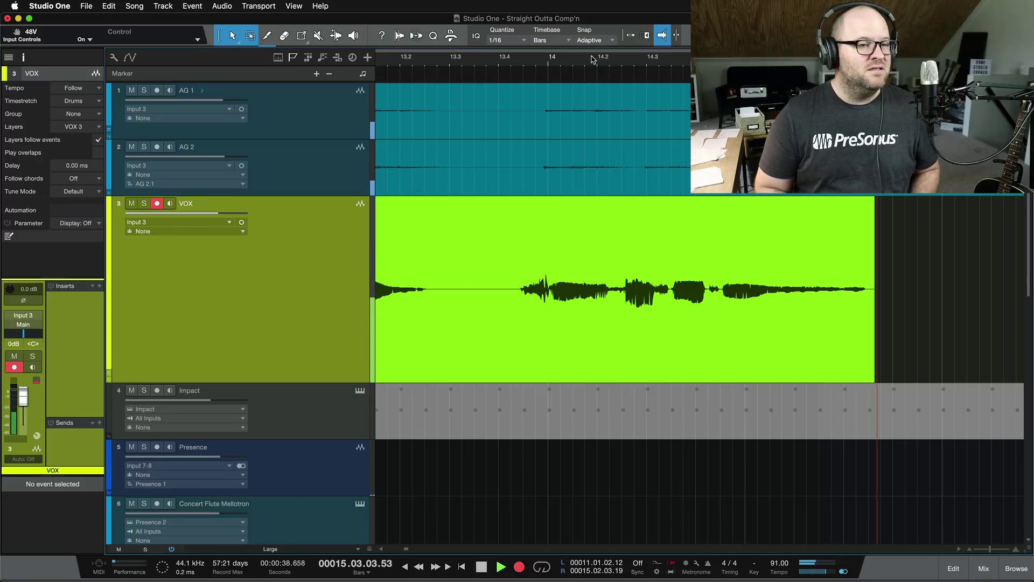
{"action": "key", "text": "space"}
{"action": "scroll", "coordinate": [662, 340], "scroll_direction": "down", "scroll_amount": 3}
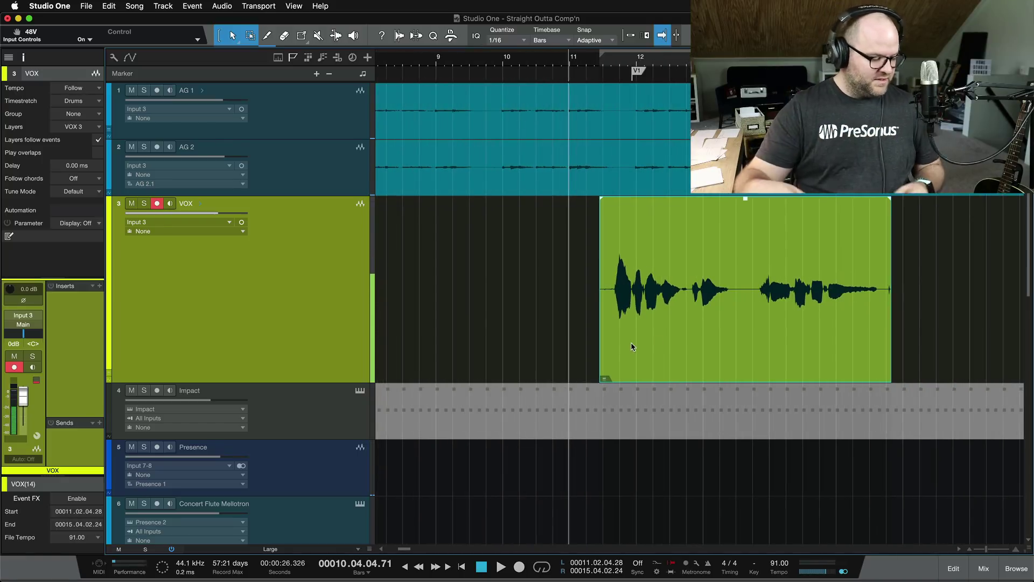
{"action": "scroll", "coordinate": [633, 346], "scroll_direction": "right", "scroll_amount": 3}
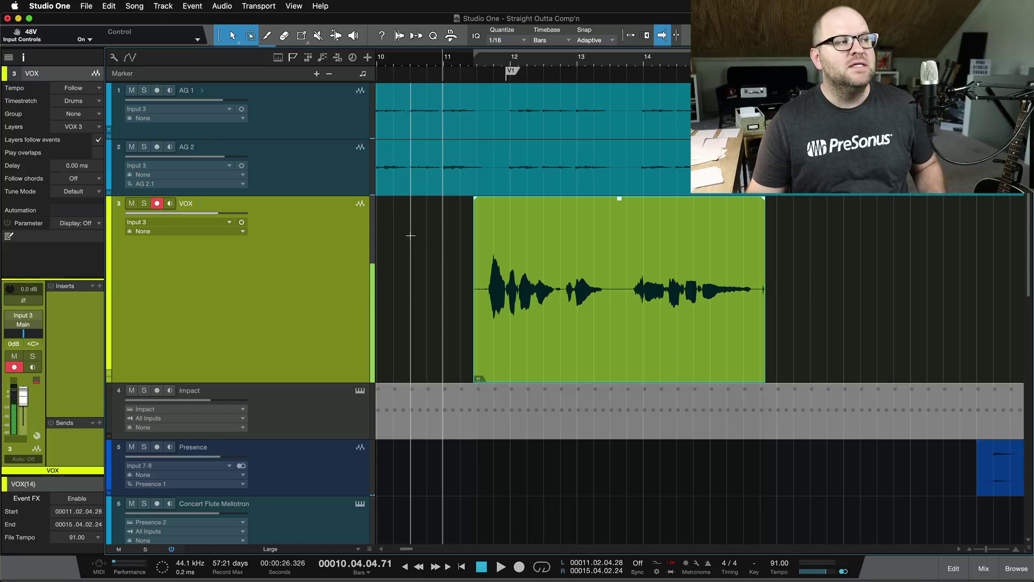
- Hide every track except VOX using the Track List visibility dots
{"action": "left_click", "coordinate": [25, 57]}
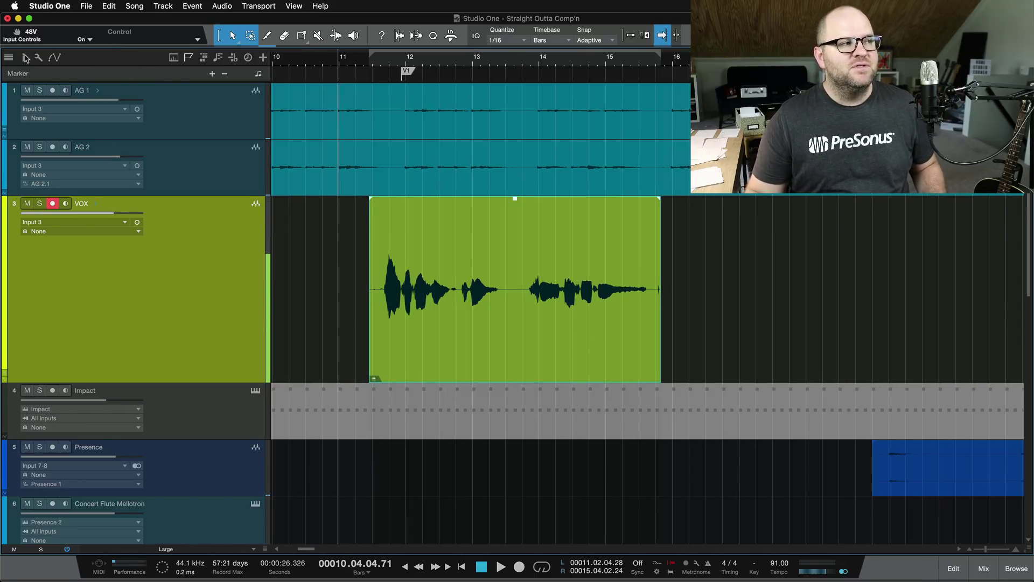
{"action": "left_click", "coordinate": [25, 57]}
{"action": "left_click", "coordinate": [10, 58]}
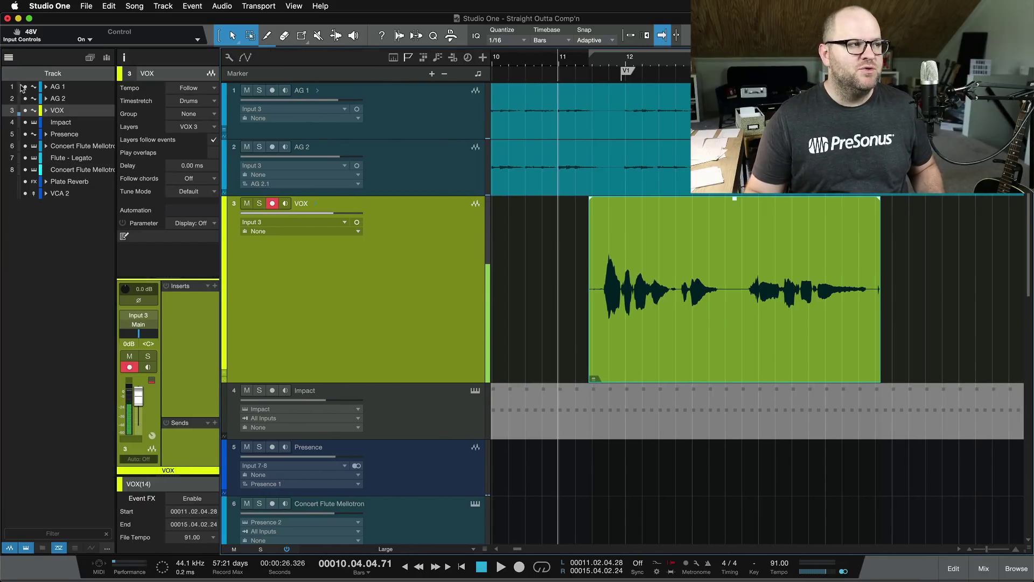
{"action": "left_click_drag", "start_coordinate": [24, 87], "coordinate": [25, 193]}
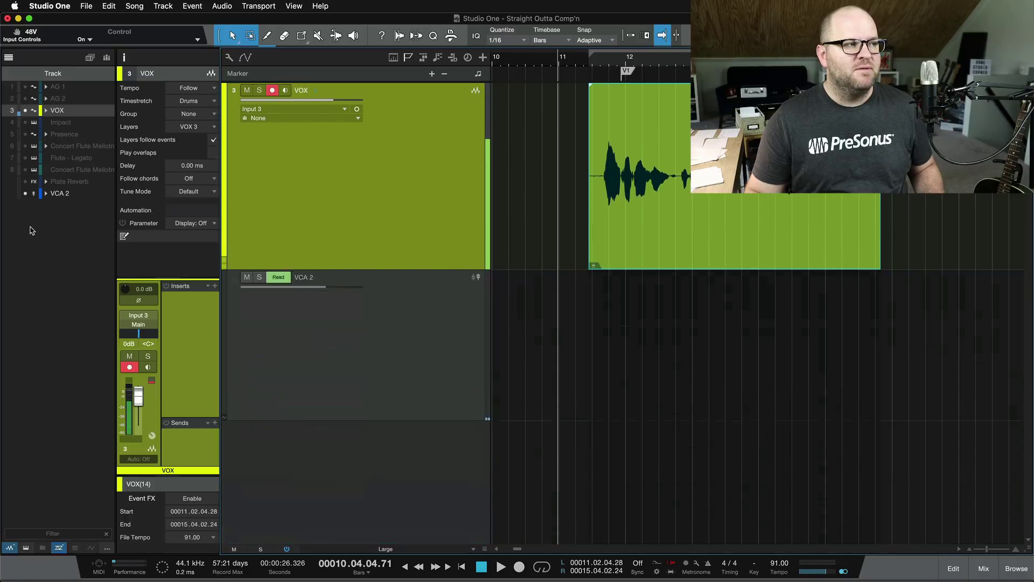
{"action": "left_click", "coordinate": [8, 58]}
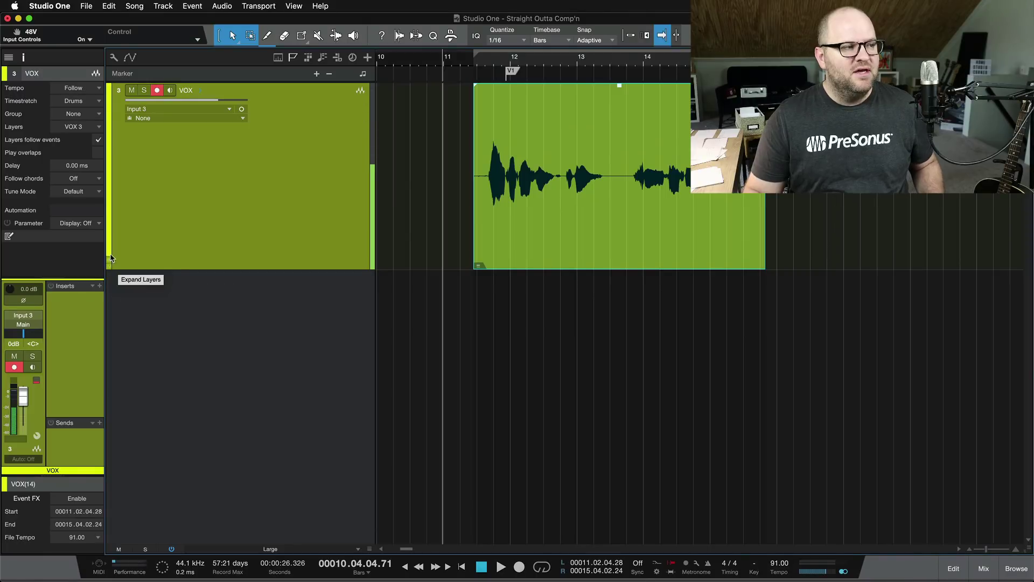
- Expand the VOX track's layers and try VOX 1 and VOX 2 sections in the comp
{"action": "left_click", "coordinate": [110, 259]}
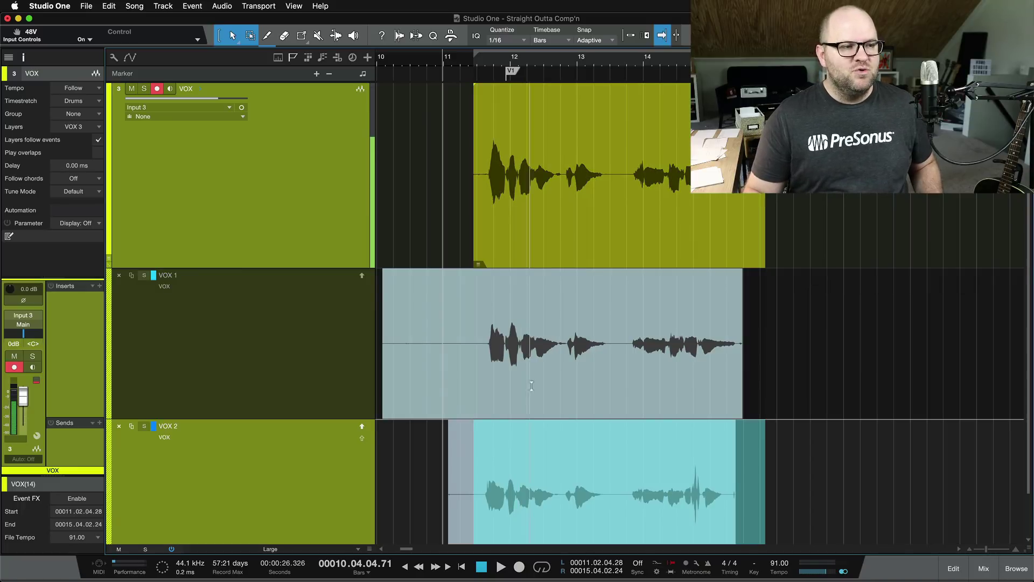
{"action": "left_click", "coordinate": [536, 383]}
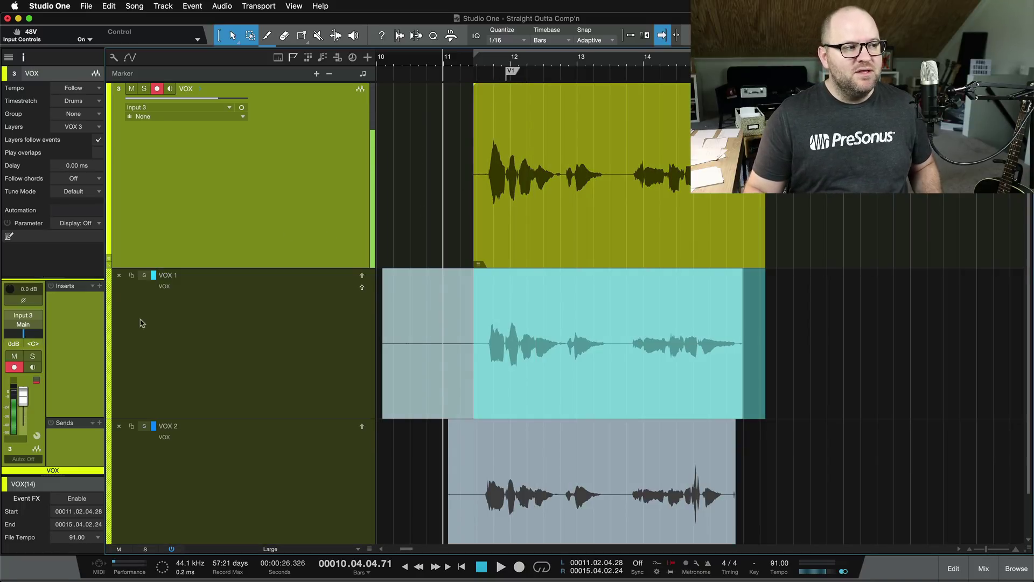
{"action": "left_click", "coordinate": [145, 276]}
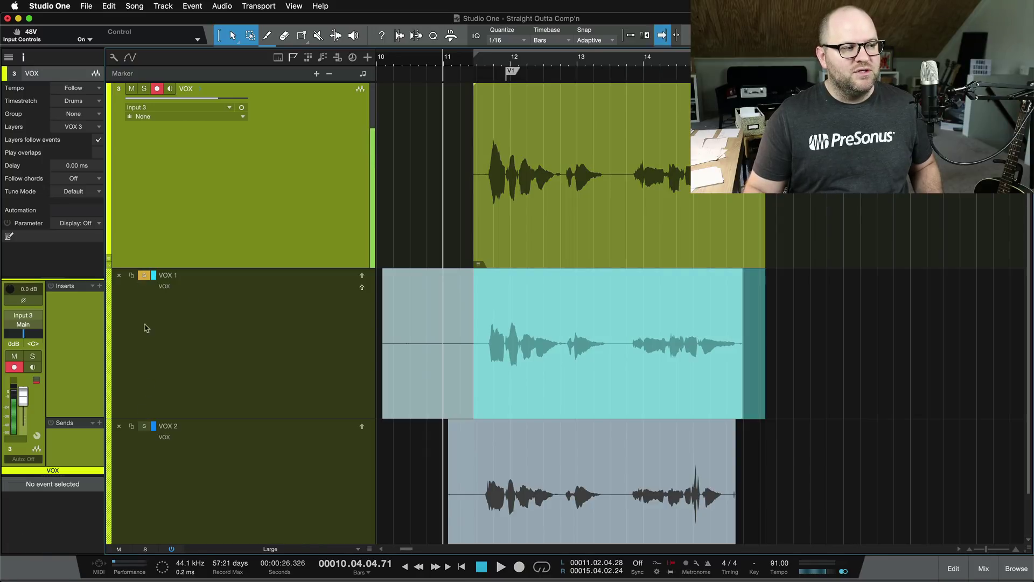
{"action": "left_click", "coordinate": [483, 476]}
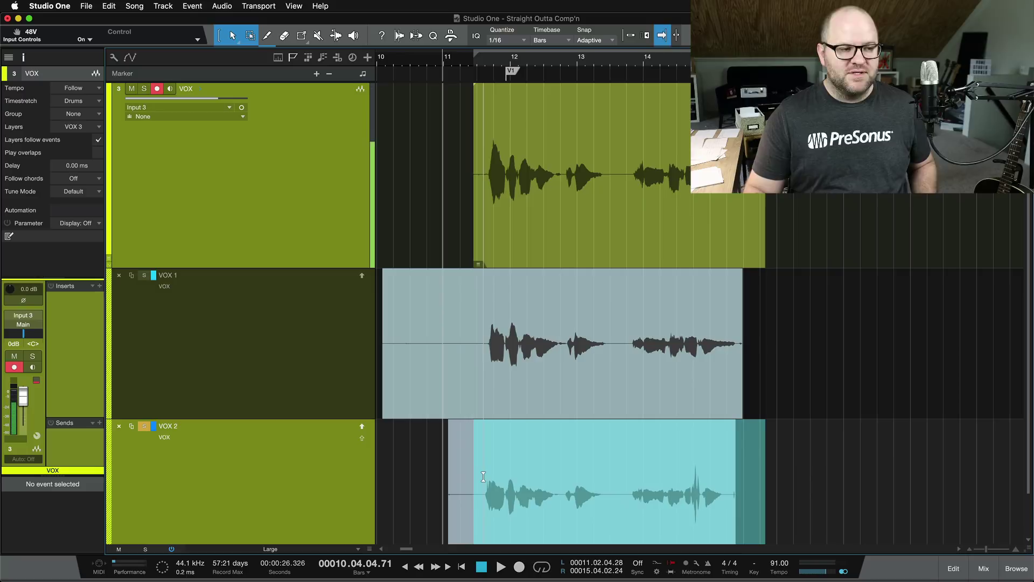
- Audition the takes with VOX 1 soloed, then stop and select the vocal event
{"action": "key", "text": "space"}
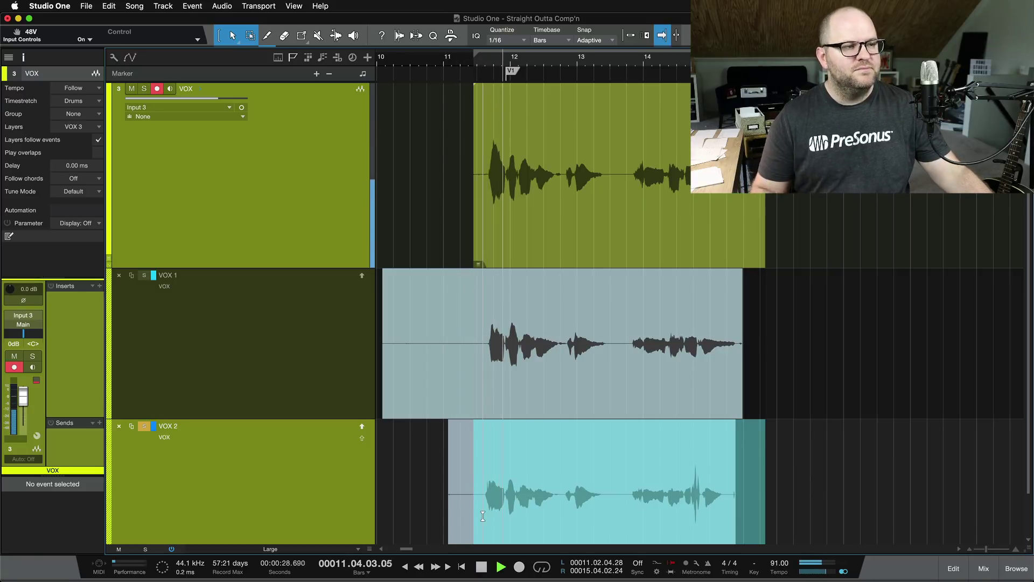
{"action": "left_click", "coordinate": [145, 276]}
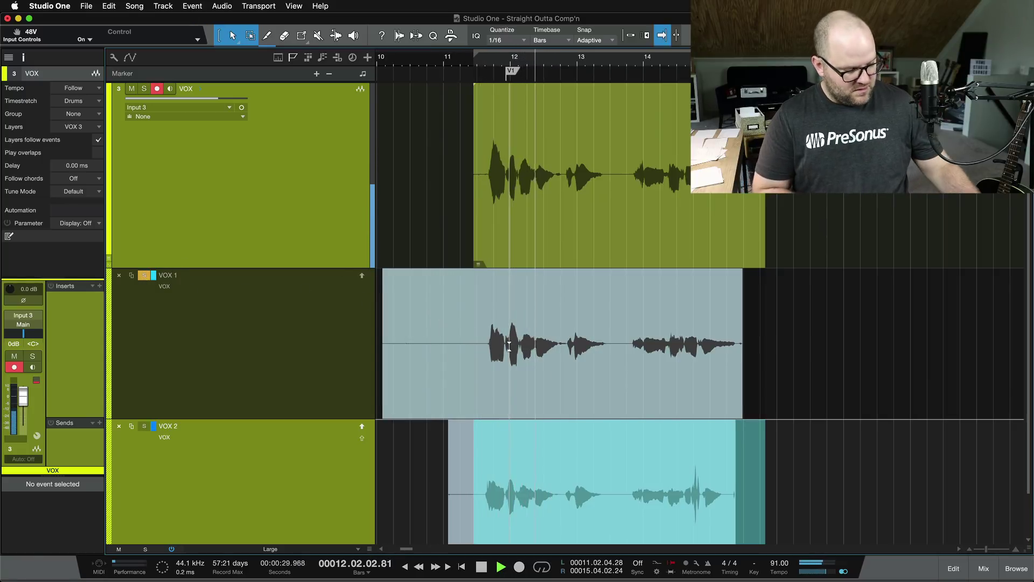
{"action": "key", "text": "space"}
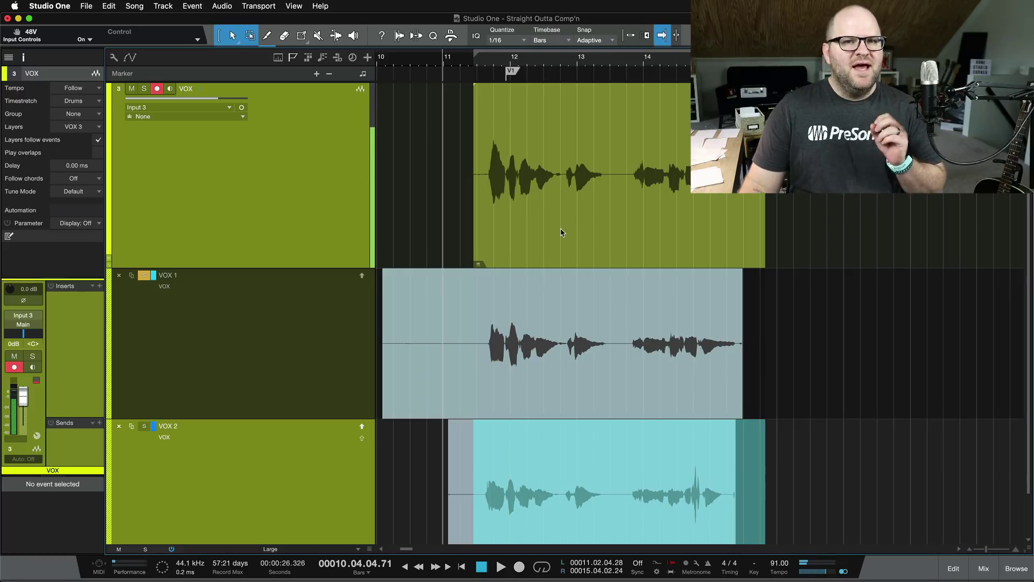
{"action": "left_click", "coordinate": [534, 399]}
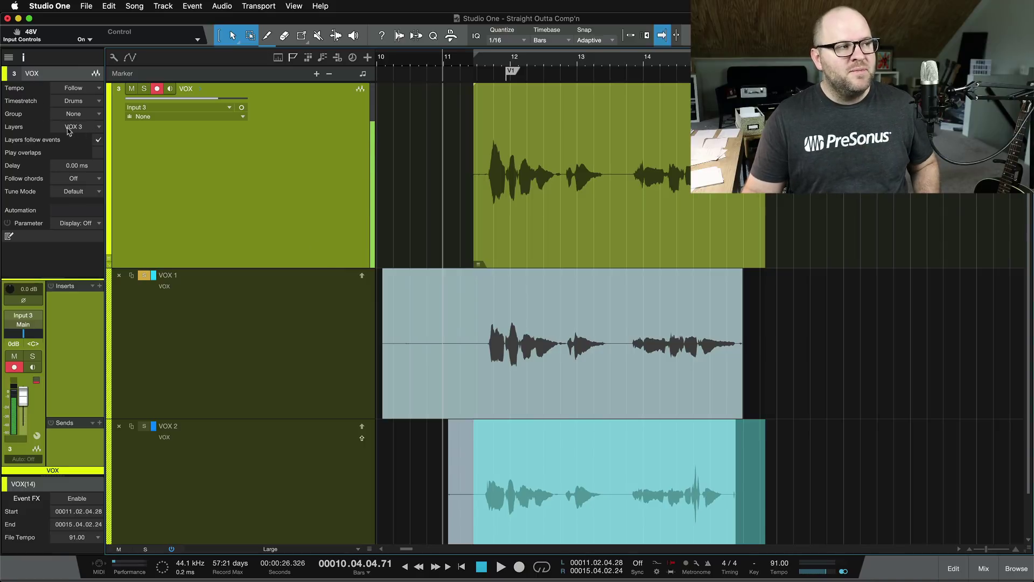
- Add a new empty layer named COMP to the VOX track
{"action": "left_click", "coordinate": [85, 127]}
{"action": "left_click", "coordinate": [87, 178]}
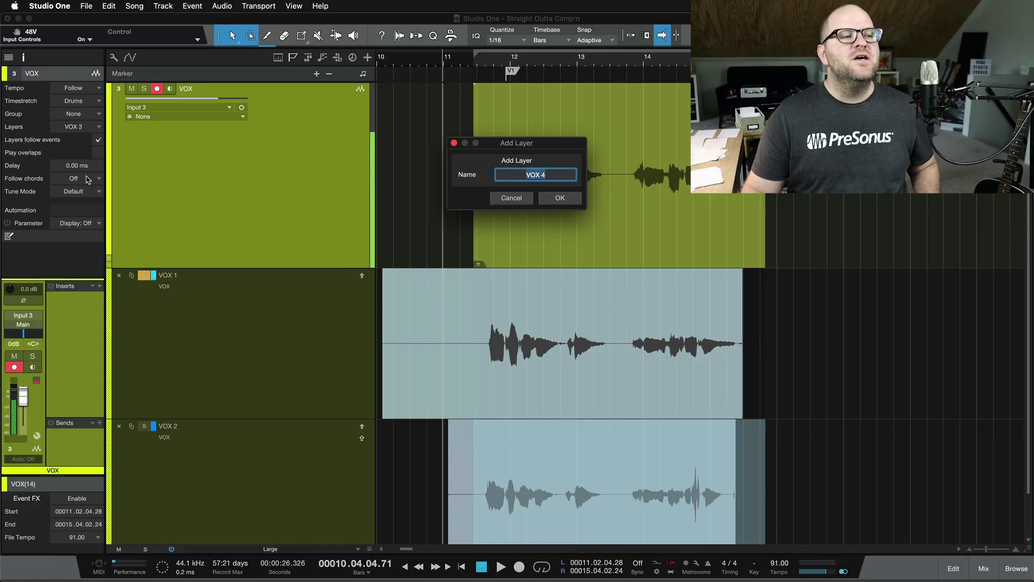
{"action": "key", "text": "BackSpace"}
{"action": "type", "text": "COMP"}
{"action": "key", "text": "Return"}
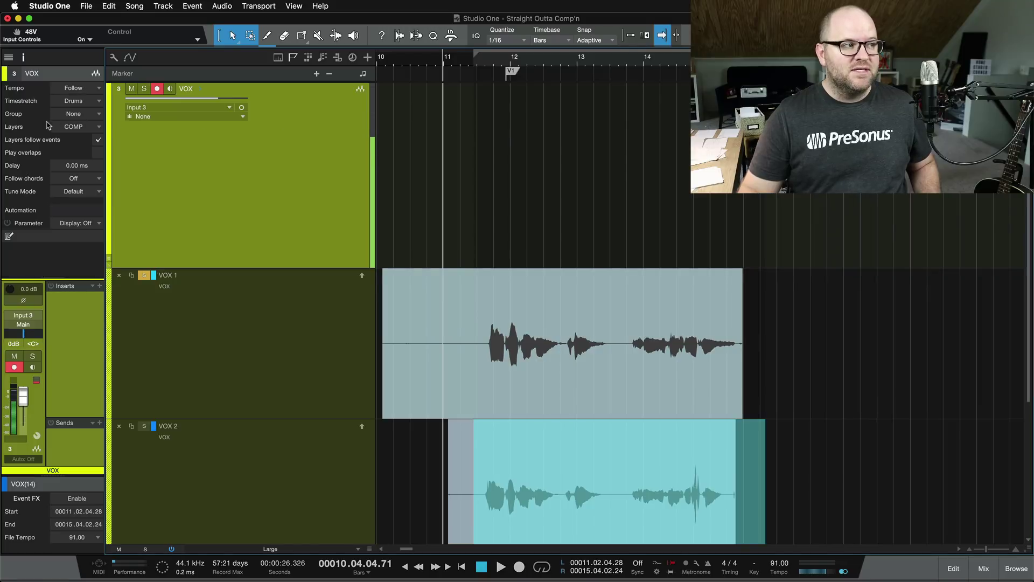
- Switch the track to VOX 1, then VOX 2, then back to COMP
{"action": "left_click", "coordinate": [70, 127]}
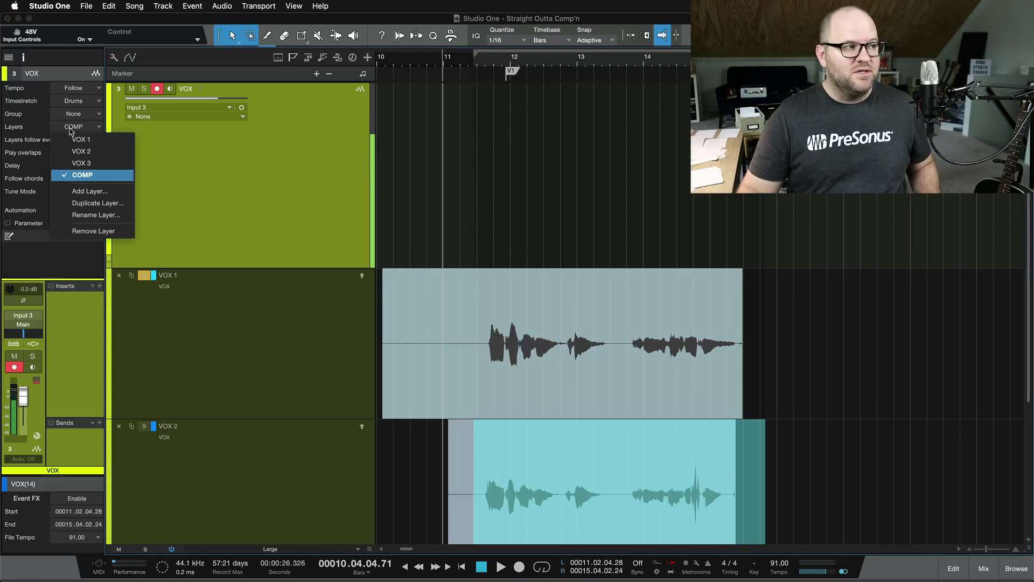
{"action": "left_click", "coordinate": [79, 140]}
{"action": "left_click", "coordinate": [77, 127]}
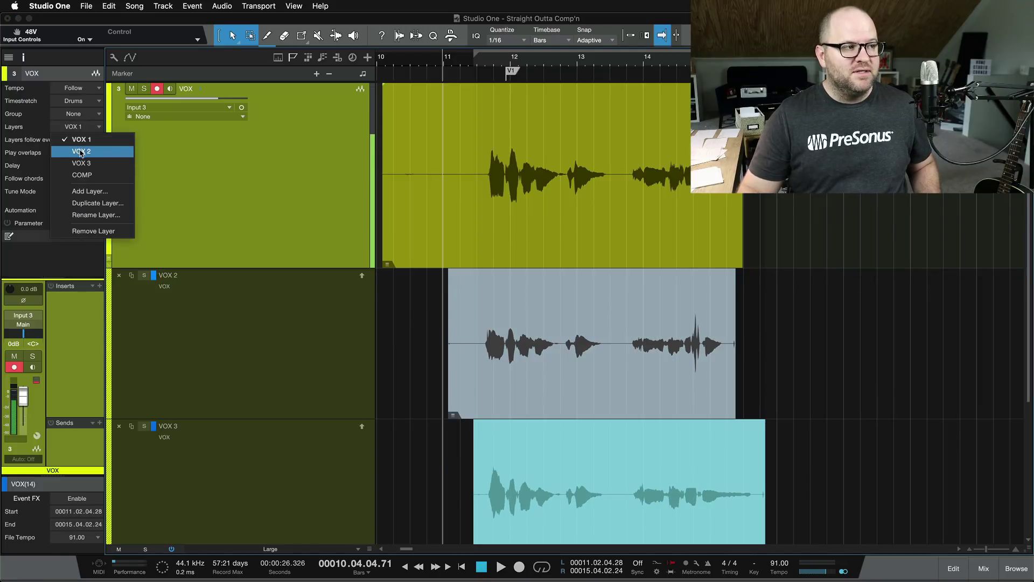
{"action": "left_click", "coordinate": [81, 152]}
{"action": "left_click", "coordinate": [77, 127]}
{"action": "left_click", "coordinate": [83, 175]}
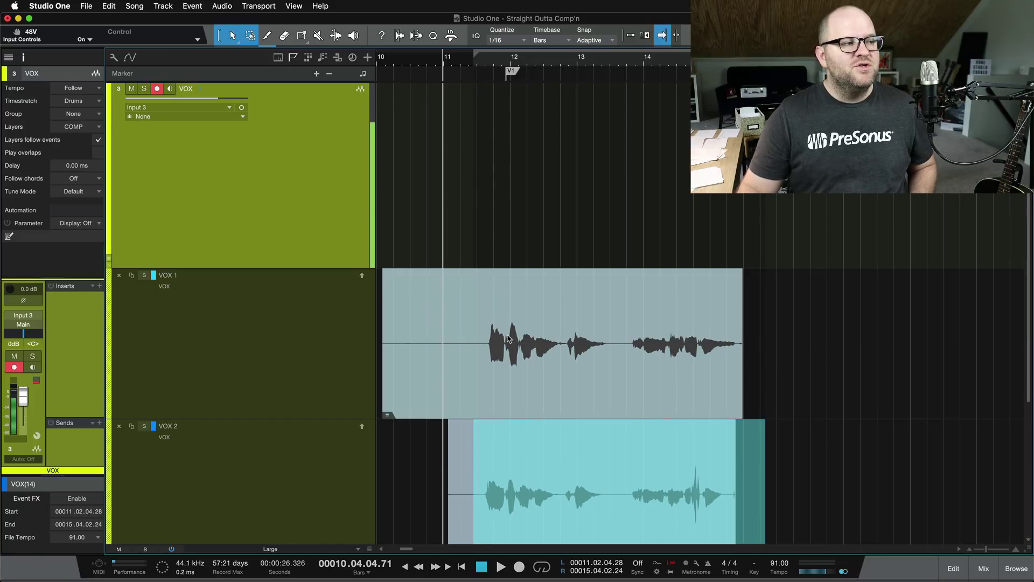
- Cycle the active take through VOX 1, 2 and 3 back to VOX 1, then solo and disarm the track
{"action": "scroll", "coordinate": [508, 338], "scroll_direction": "down", "scroll_amount": 5}
{"action": "scroll", "coordinate": [508, 338], "scroll_direction": "up", "scroll_amount": 4}
{"action": "scroll", "coordinate": [507, 335], "scroll_direction": "down", "scroll_amount": 3}
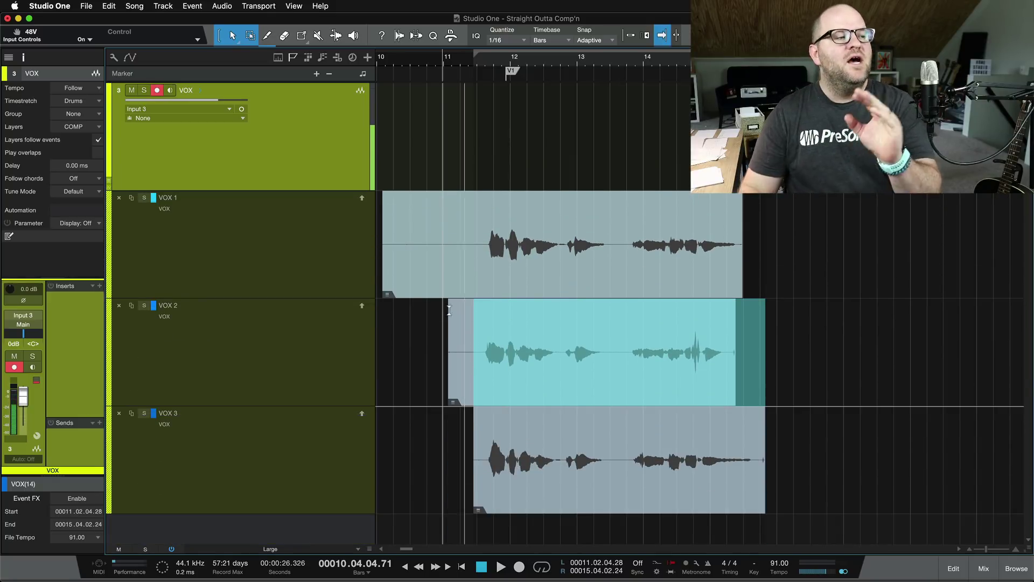
{"action": "left_click", "coordinate": [265, 260]}
{"action": "left_click", "coordinate": [275, 341]}
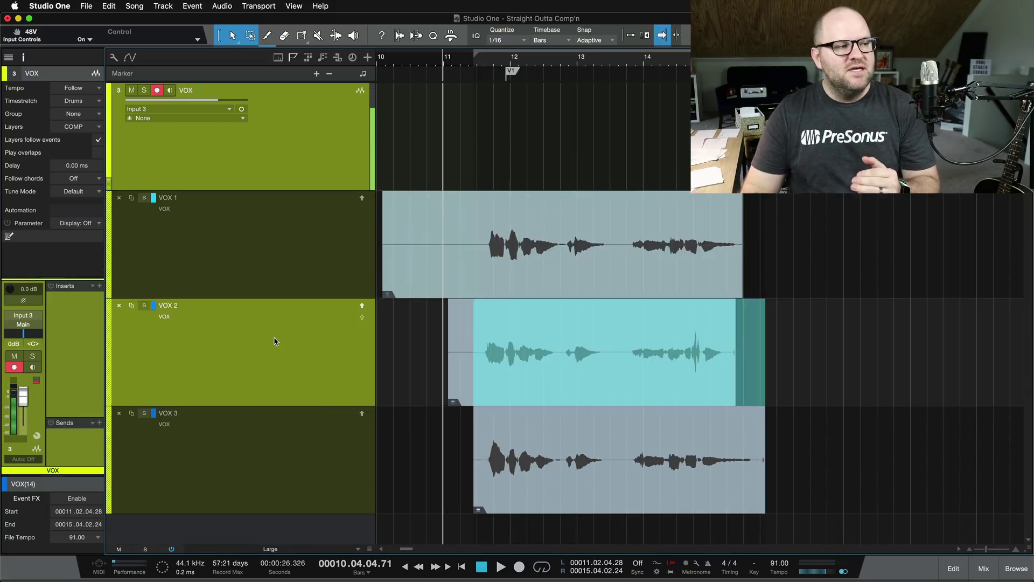
{"action": "left_click", "coordinate": [277, 444]}
{"action": "left_click", "coordinate": [286, 385]}
{"action": "left_click", "coordinate": [300, 279]}
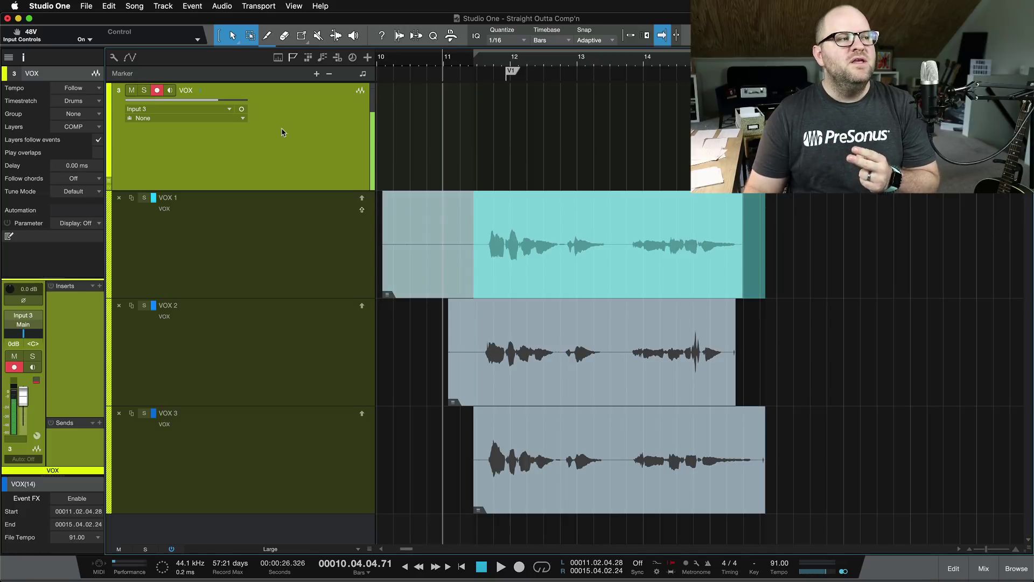
{"action": "left_click", "coordinate": [146, 91]}
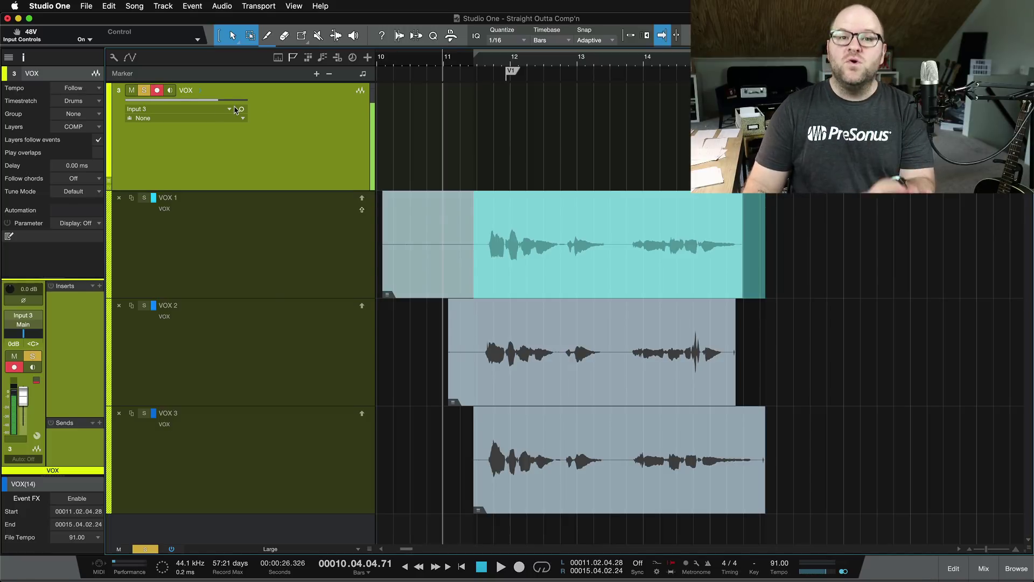
{"action": "left_click", "coordinate": [158, 90]}
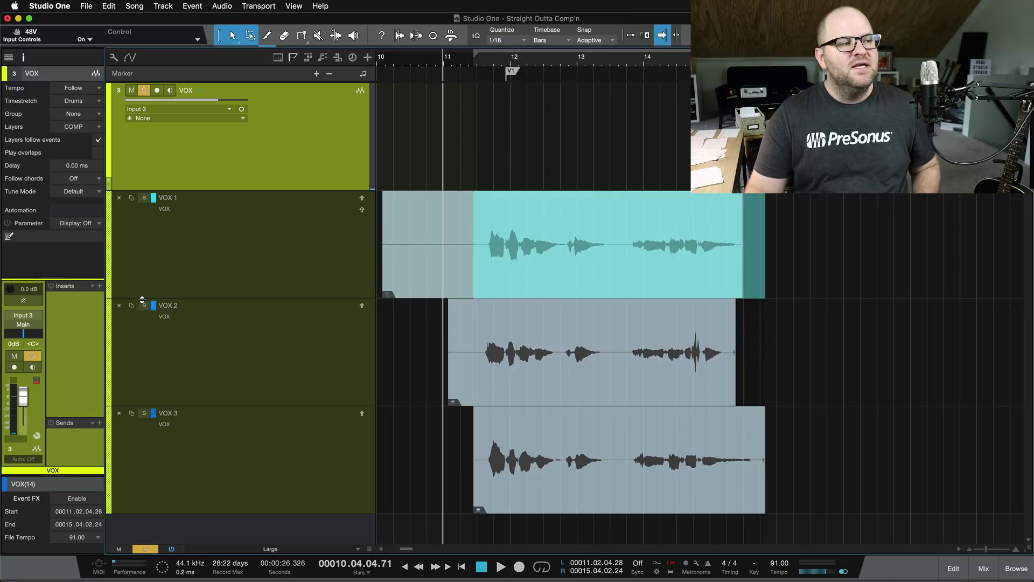
- Solo the VOX 1 take and play its opening phrase
{"action": "left_click", "coordinate": [143, 414]}
{"action": "left_click", "coordinate": [144, 413]}
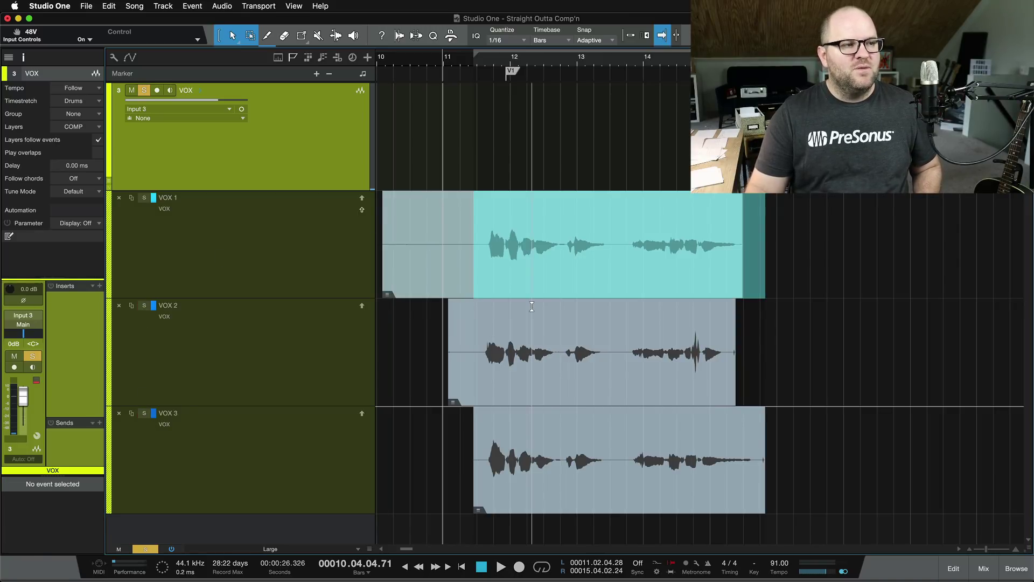
{"action": "scroll", "coordinate": [536, 243], "scroll_direction": "up", "scroll_amount": 4}
{"action": "left_click", "coordinate": [412, 229]}
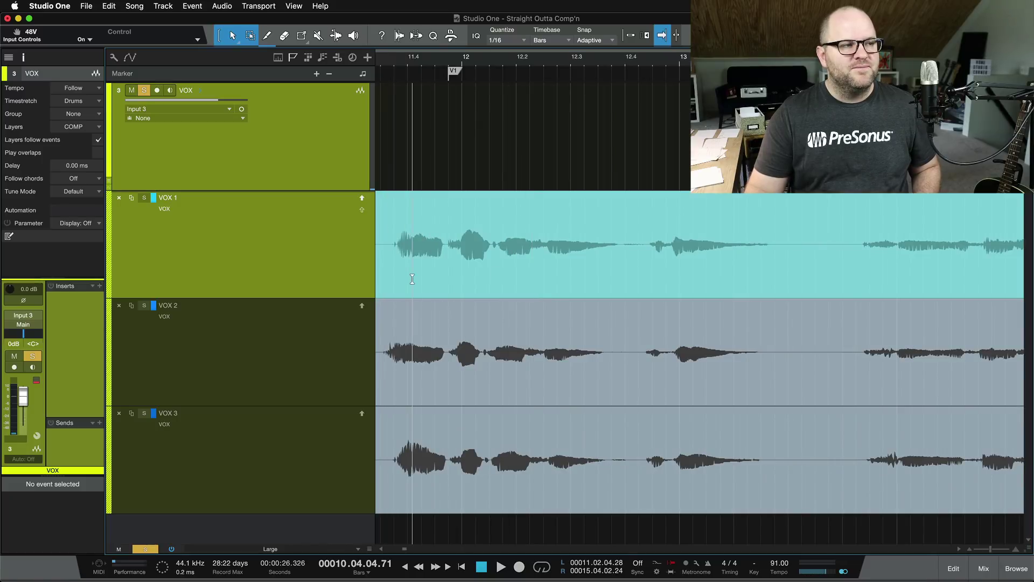
{"action": "scroll", "coordinate": [161, 216], "scroll_direction": "left", "scroll_amount": 3}
{"action": "left_click", "coordinate": [144, 197]}
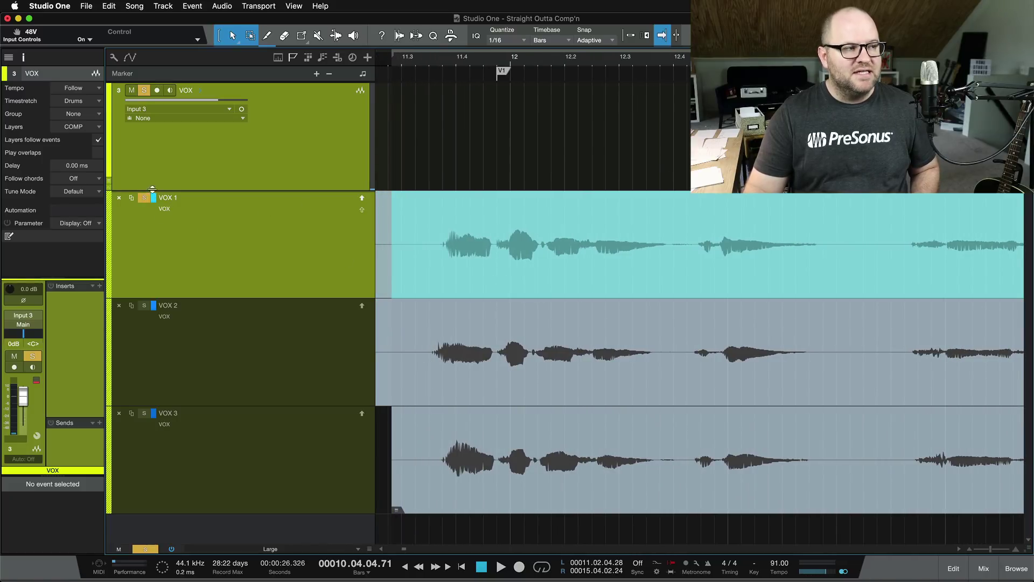
{"action": "key", "text": "space"}
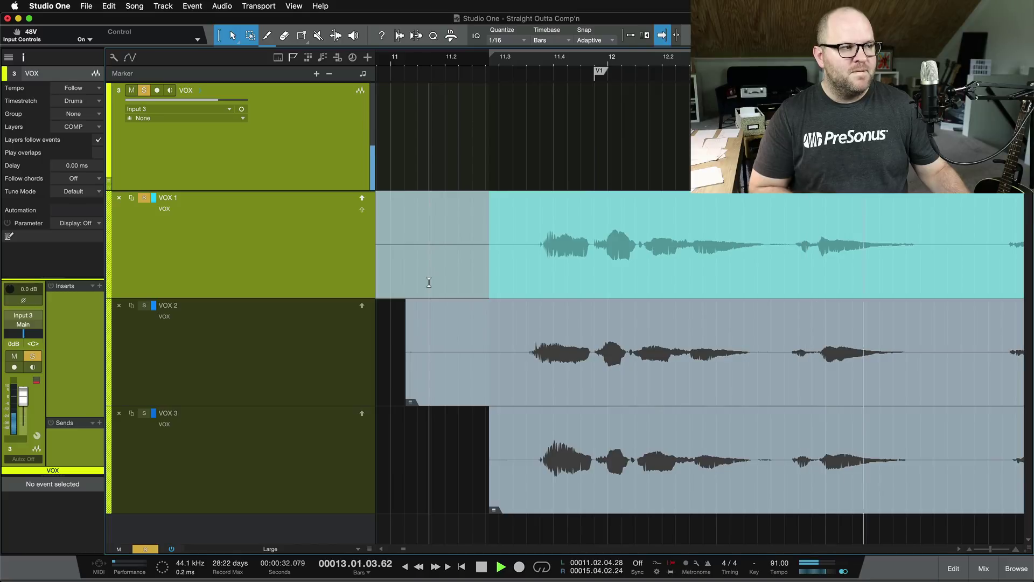
{"action": "key", "text": "space"}
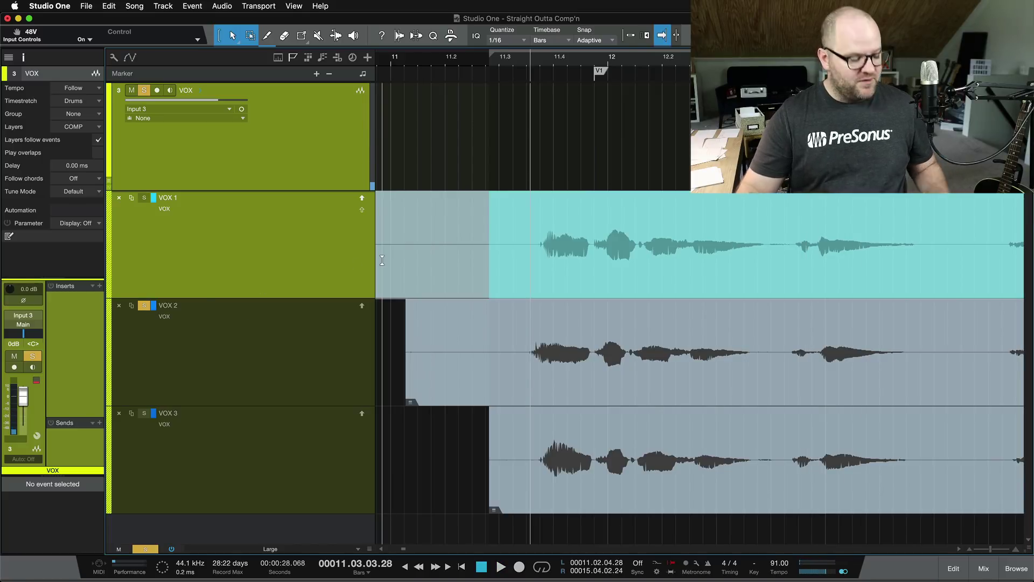
- Play the VOX 2 take from bar 11.3, then solo and play VOX 3
{"action": "key", "text": "space"}
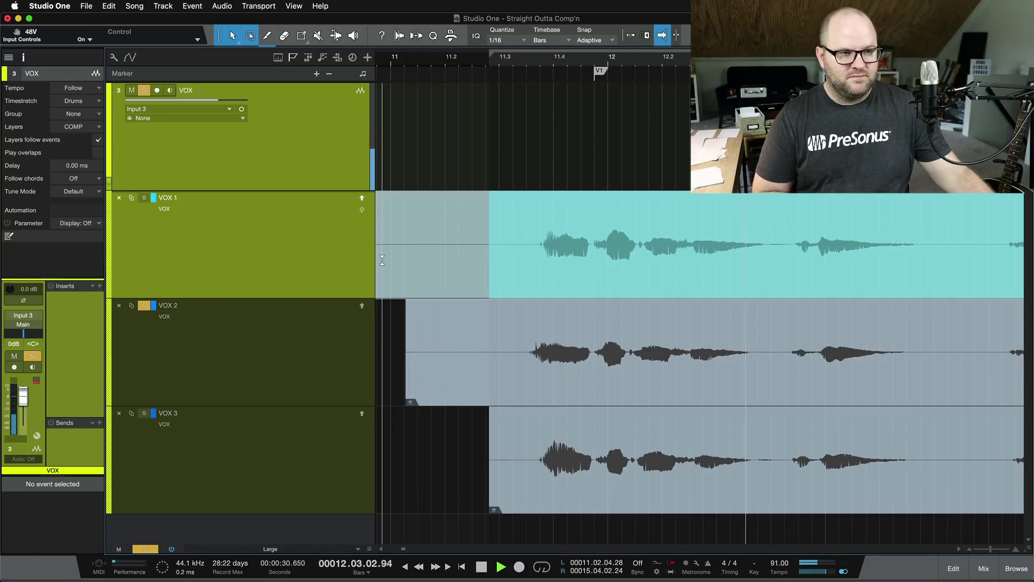
{"action": "key", "text": "space"}
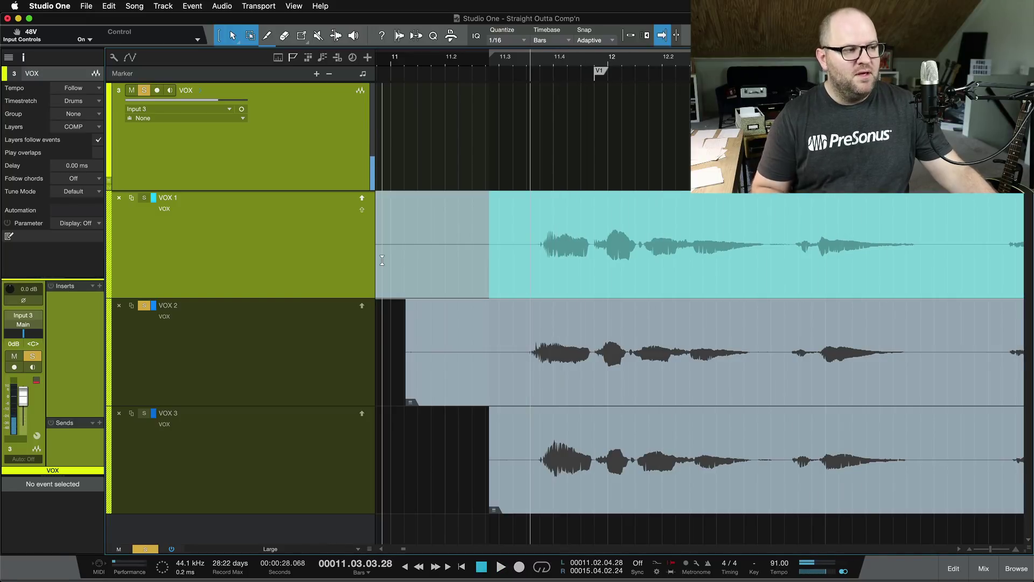
{"action": "left_click", "coordinate": [143, 414]}
{"action": "key", "text": "space"}
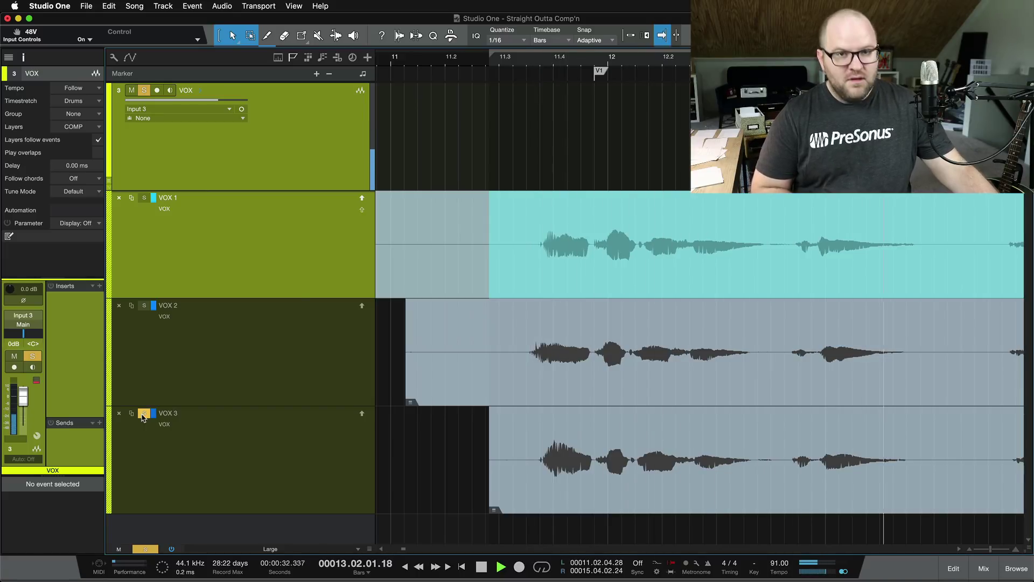
{"action": "key", "text": "space"}
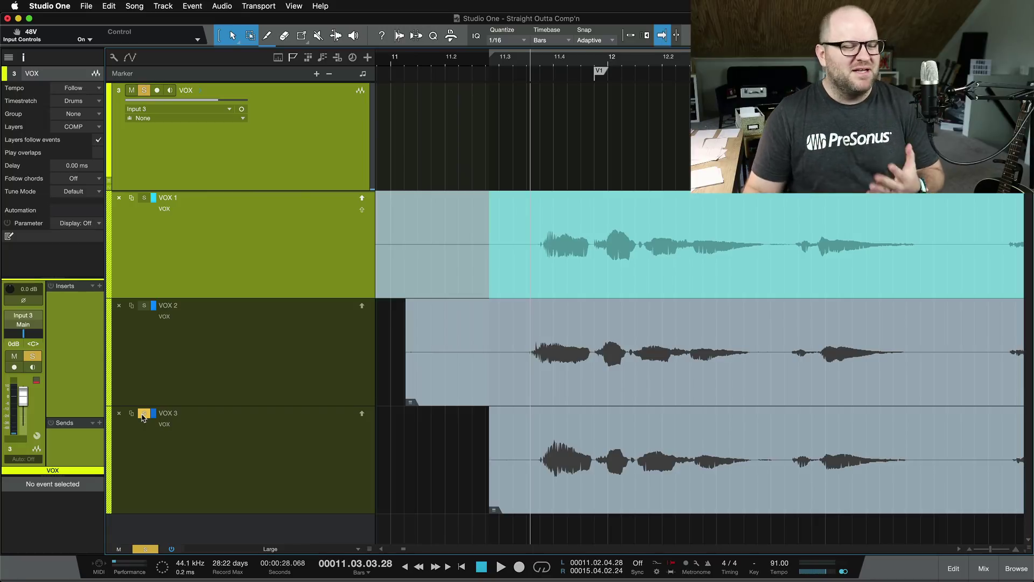
- Make VOX 2 the active take, solo it, and play its opening phrase from about bar 11.2
{"action": "left_click", "coordinate": [231, 333]}
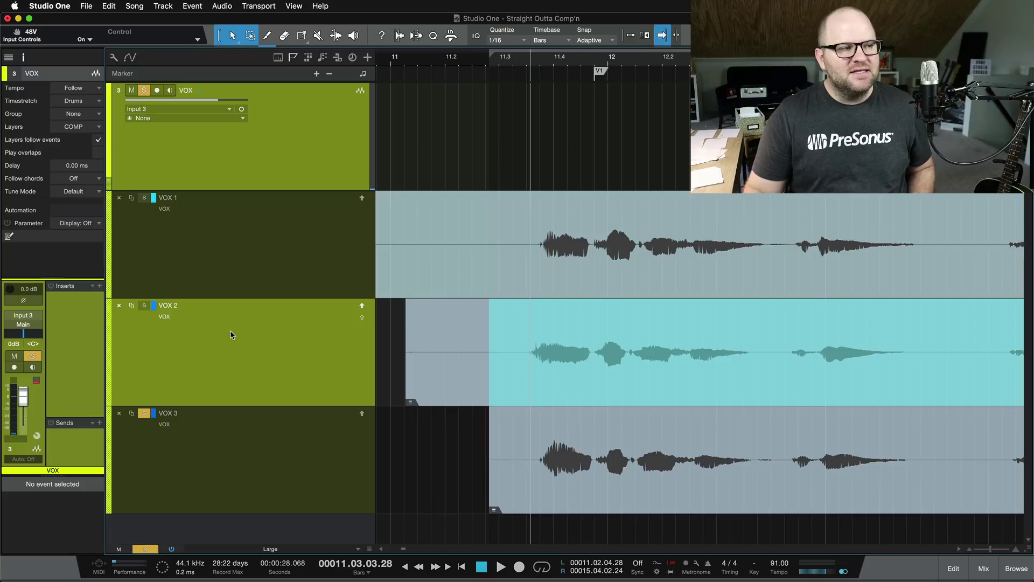
{"action": "left_click", "coordinate": [145, 305]}
{"action": "key", "text": "space"}
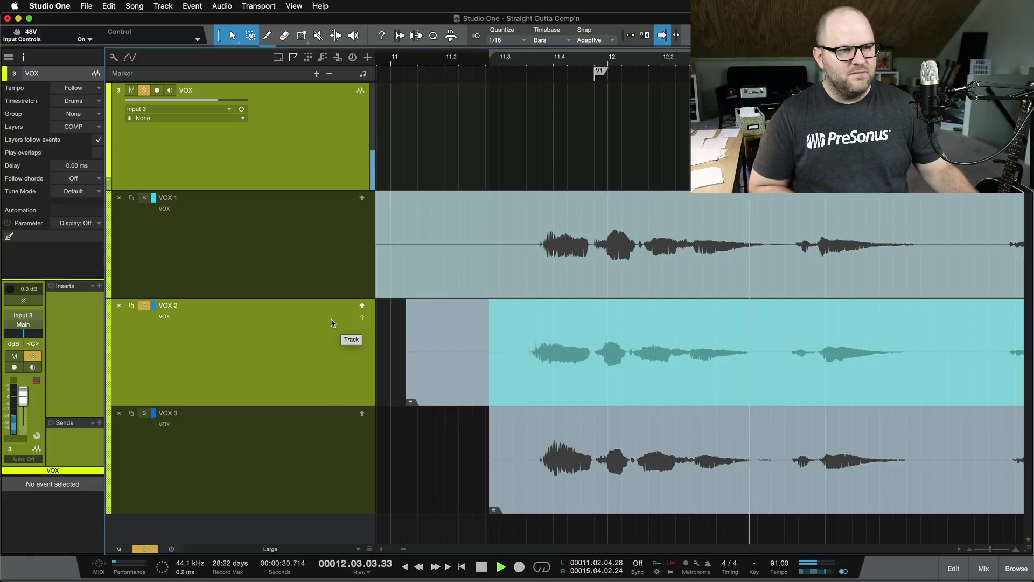
{"action": "key", "text": "space"}
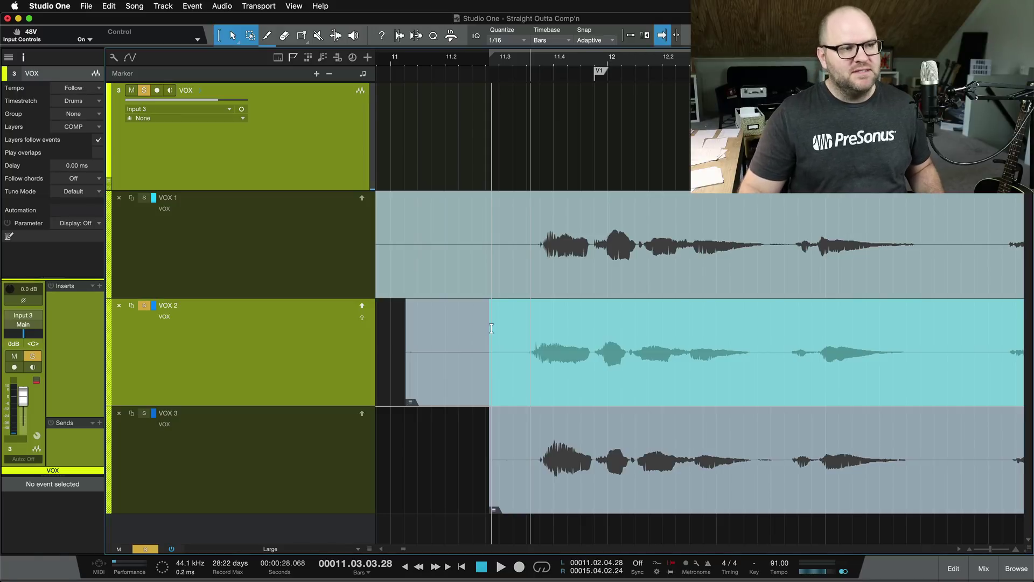
- Comp VOX 2's opening phrase ending near bar 12 beat 4, then mark VOX 1's following phrase
{"action": "left_click_drag", "start_coordinate": [491, 328], "coordinate": [783, 333]}
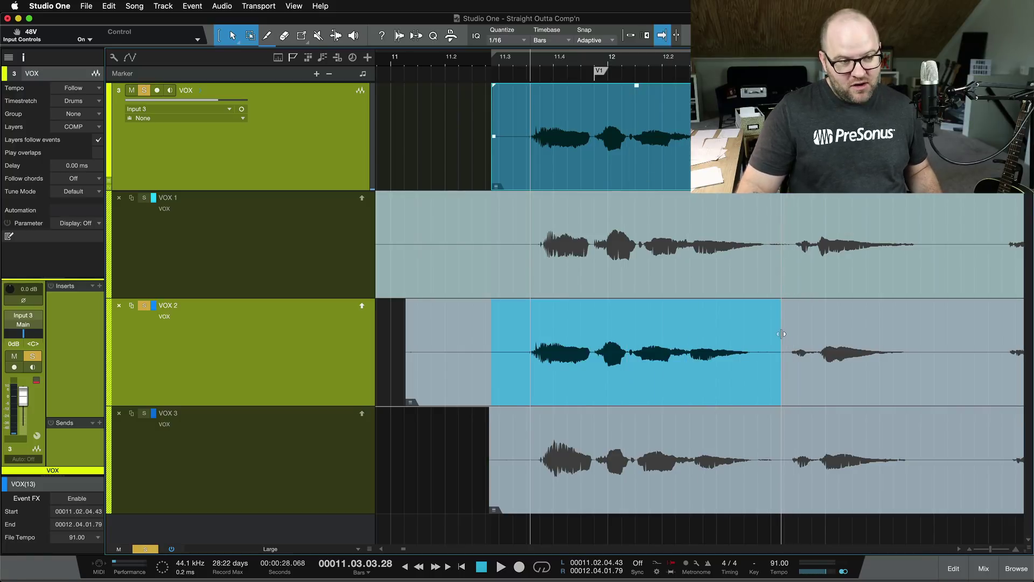
{"action": "mouse_move", "coordinate": [781, 334]}
{"action": "left_mouse_down"}
{"action": "mouse_move", "coordinate": [847, 343]}
{"action": "mouse_move", "coordinate": [777, 344]}
{"action": "left_mouse_up"}
{"action": "left_click_drag", "start_coordinate": [777, 225], "coordinate": [934, 232]}
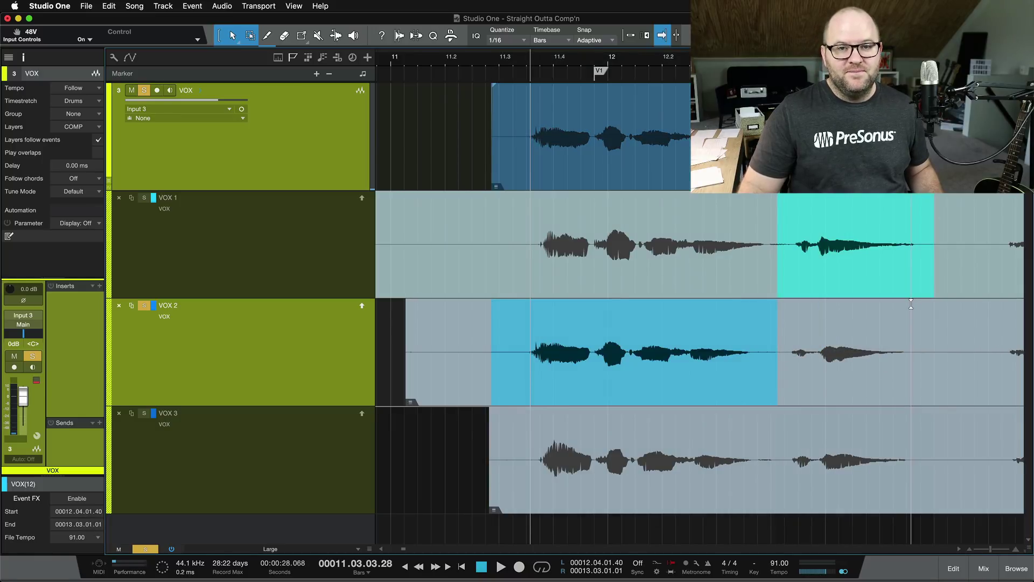
{"action": "scroll", "coordinate": [786, 466], "scroll_direction": "up", "scroll_amount": 5}
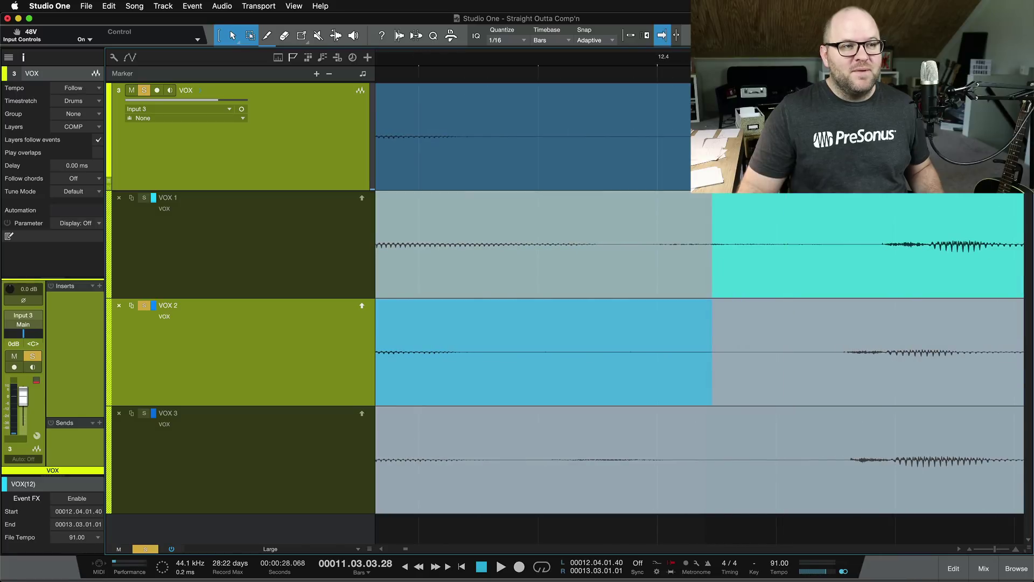
{"action": "scroll", "coordinate": [705, 356], "scroll_direction": "down", "scroll_amount": 4}
{"action": "scroll", "coordinate": [708, 353], "scroll_direction": "down", "scroll_amount": 2}
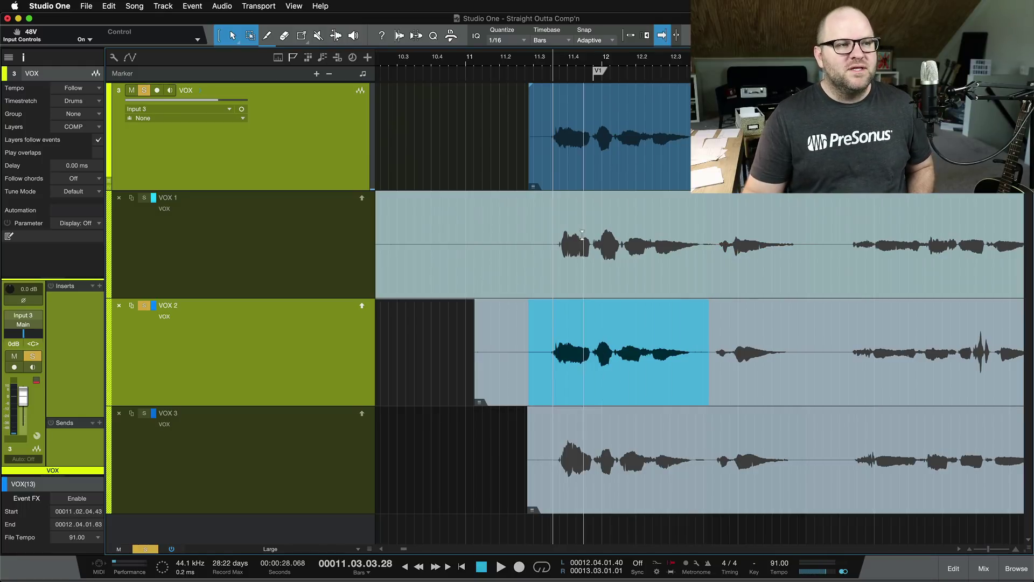
- Unsolo VOX 2, select the comp event, and play back the current comp
{"action": "left_click", "coordinate": [578, 170]}
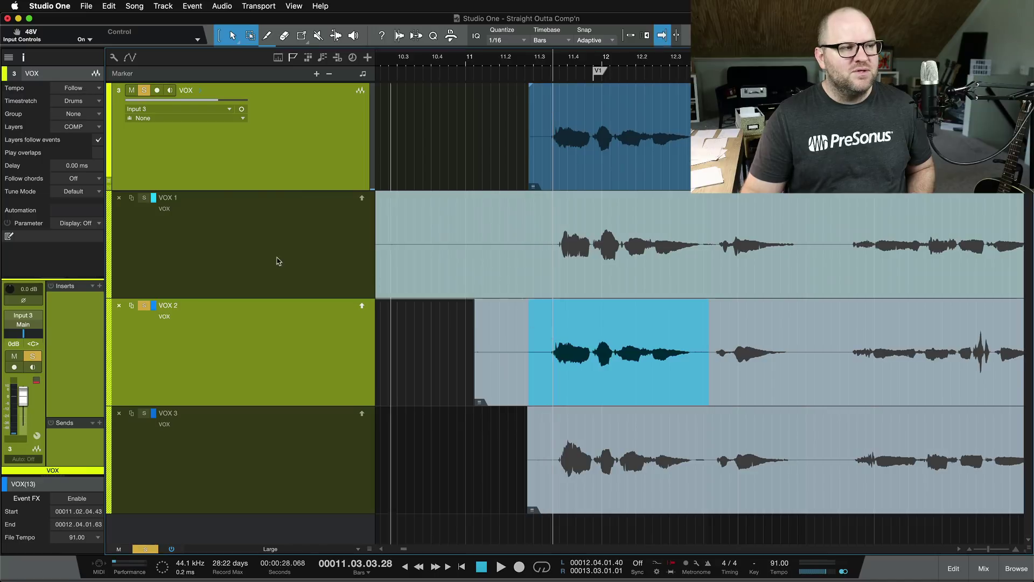
{"action": "left_click", "coordinate": [144, 307]}
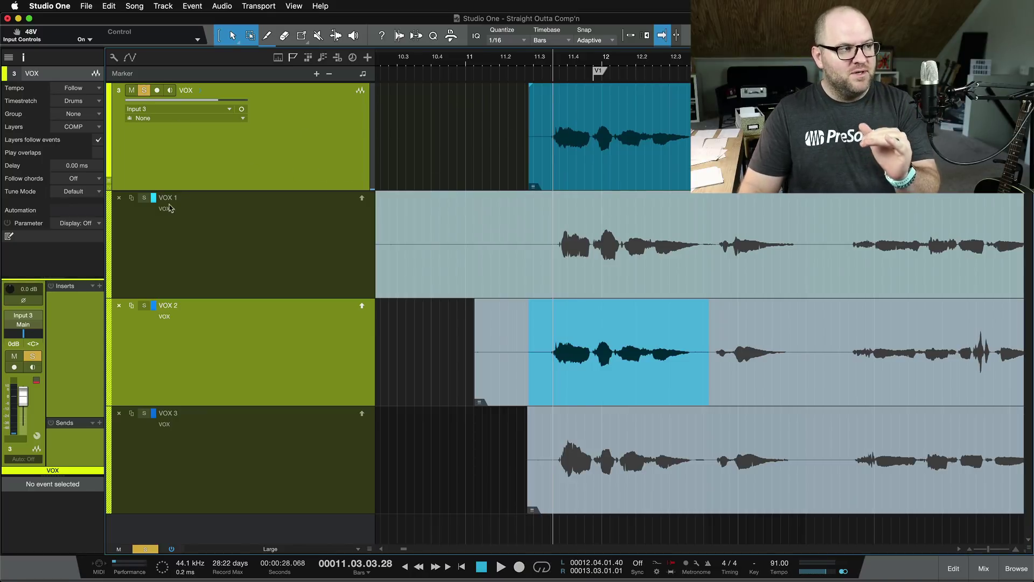
{"action": "left_click", "coordinate": [311, 138]}
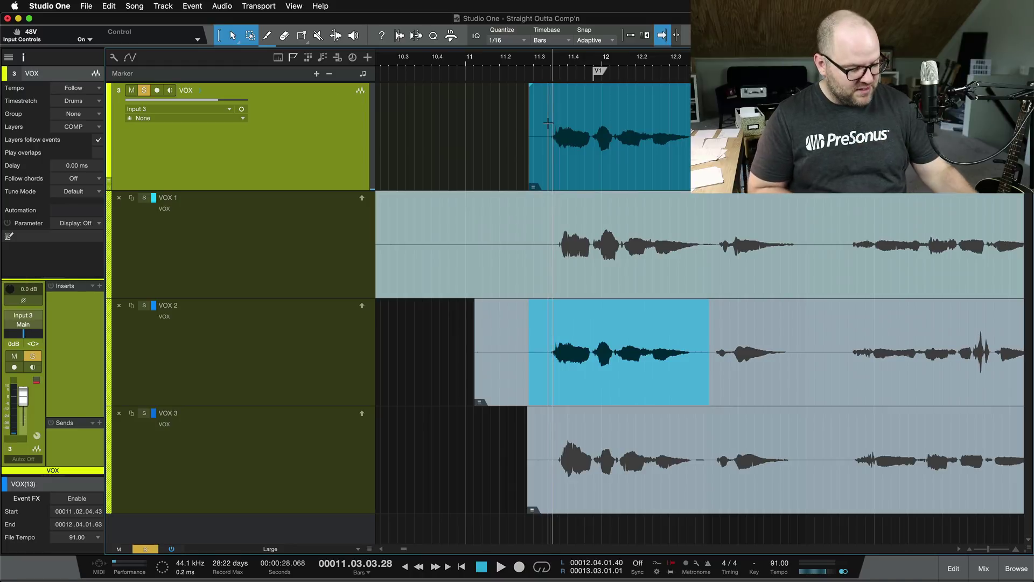
{"action": "key", "text": "space"}
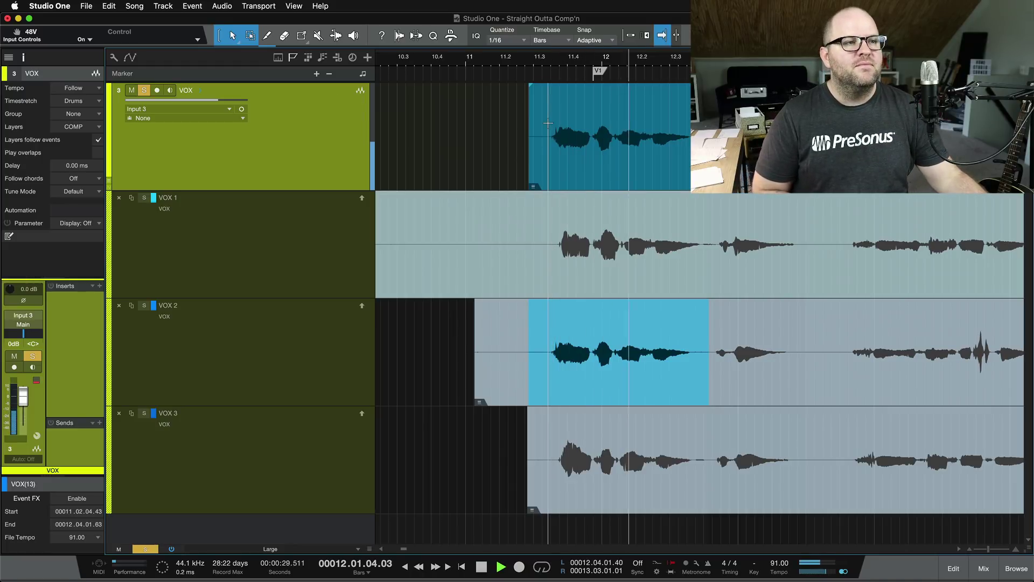
{"action": "key", "text": "space"}
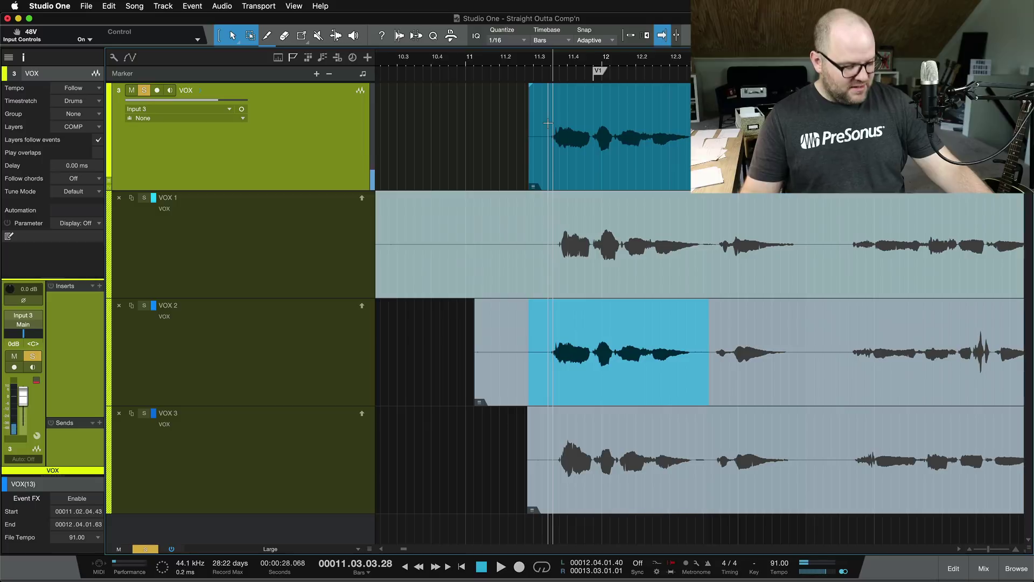
- Solo VOX 3, audition it, and zoom in around bar 11.4
{"action": "left_click", "coordinate": [144, 413]}
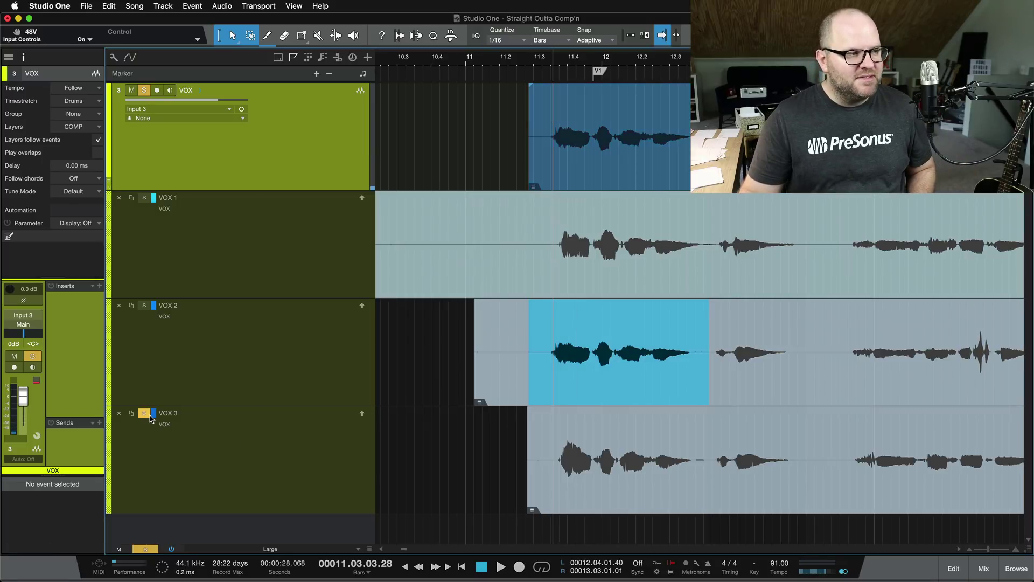
{"action": "key", "text": "space"}
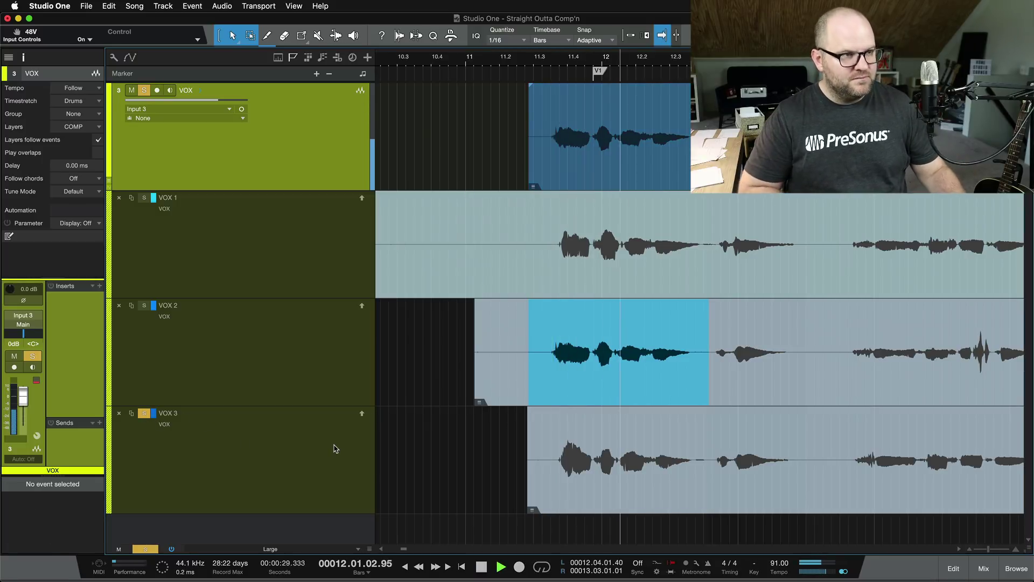
{"action": "key", "text": "space"}
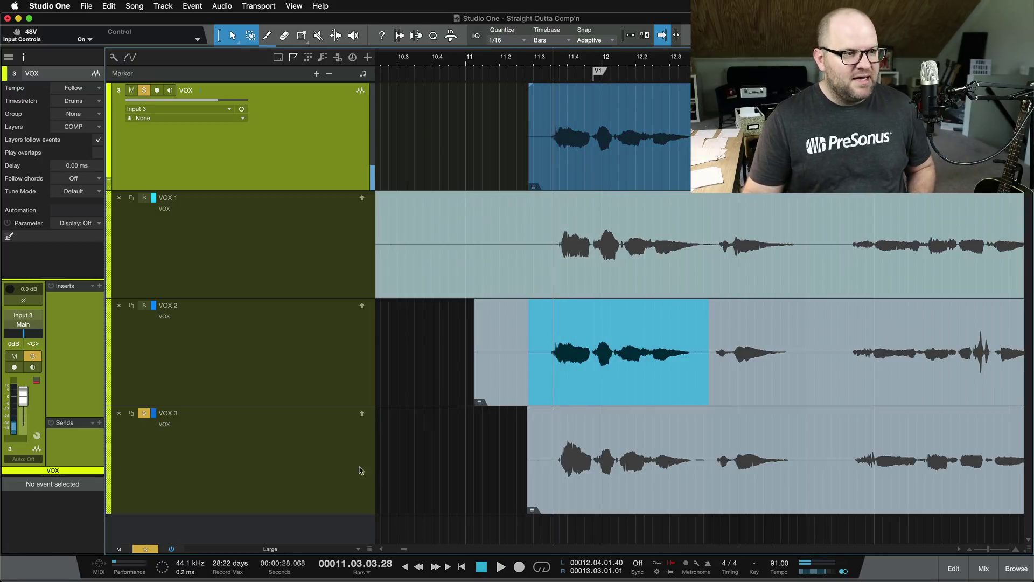
{"action": "scroll", "coordinate": [571, 350], "scroll_direction": "up", "scroll_amount": 3}
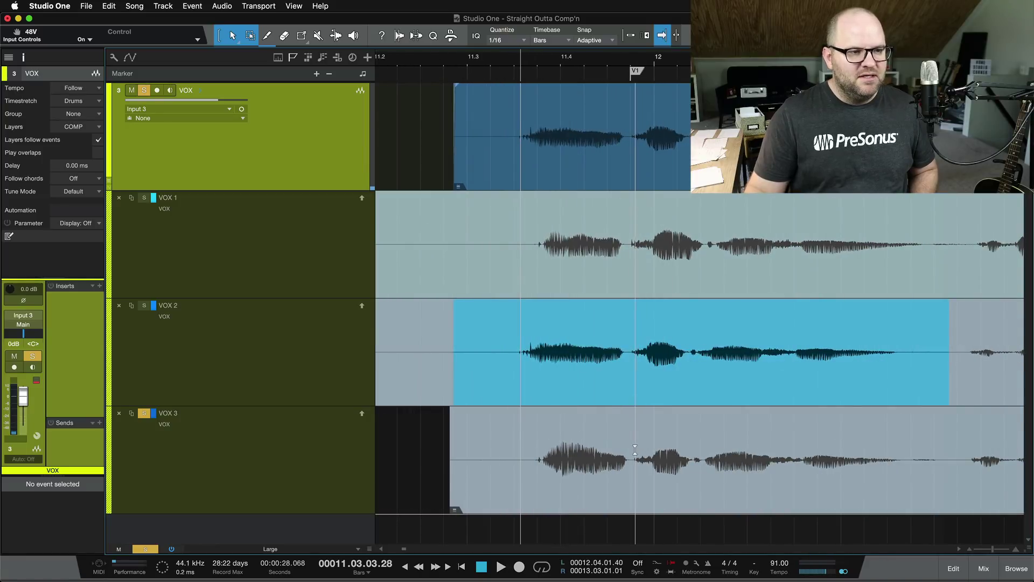
- Comp the VOX 3 phrase near bar 11.4, unsolo VOX 3, and lower that comp event's gain slightly
{"action": "left_click_drag", "start_coordinate": [631, 453], "coordinate": [523, 462]}
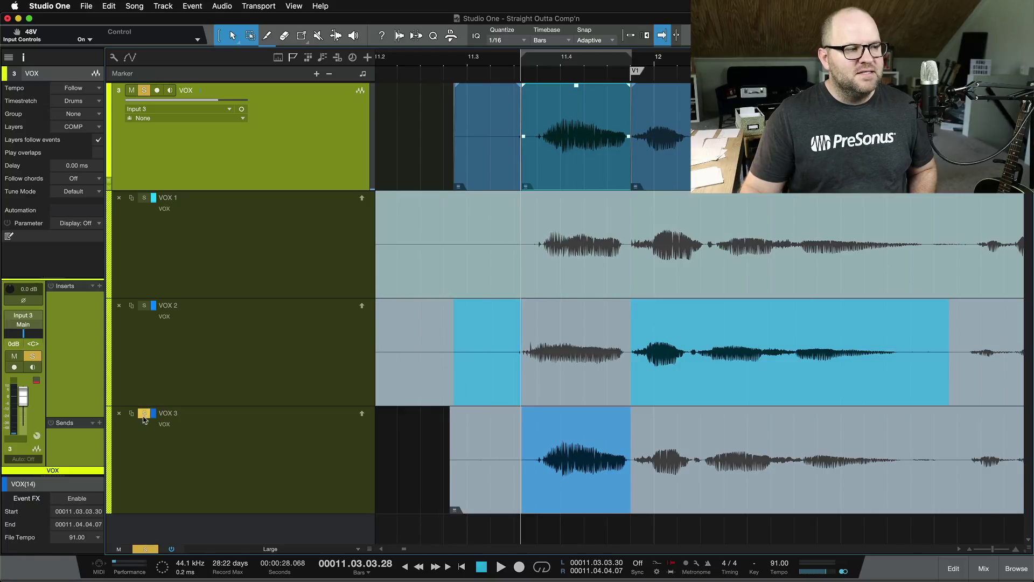
{"action": "left_click", "coordinate": [144, 415]}
{"action": "key", "text": "space"}
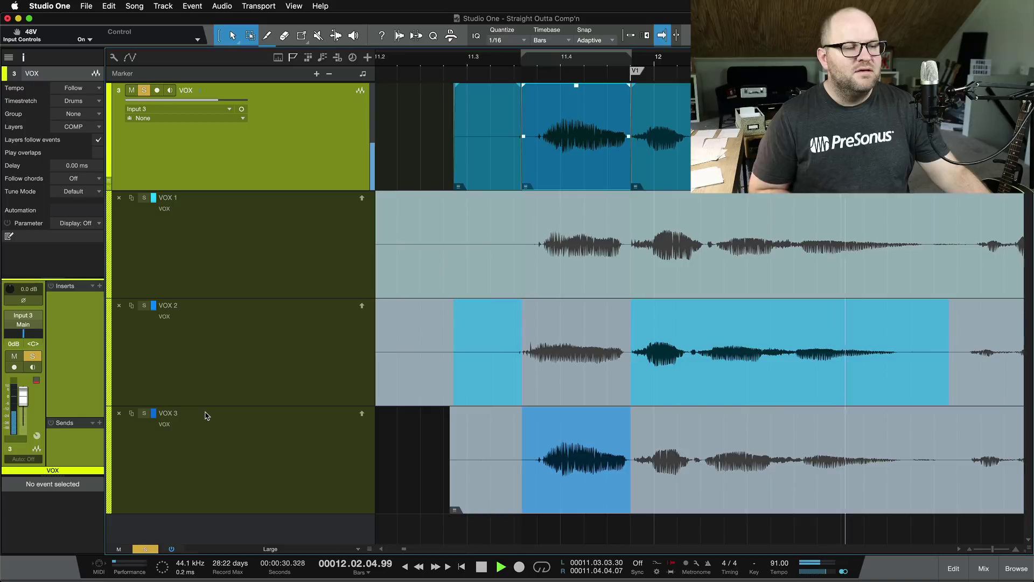
{"action": "key", "text": "space"}
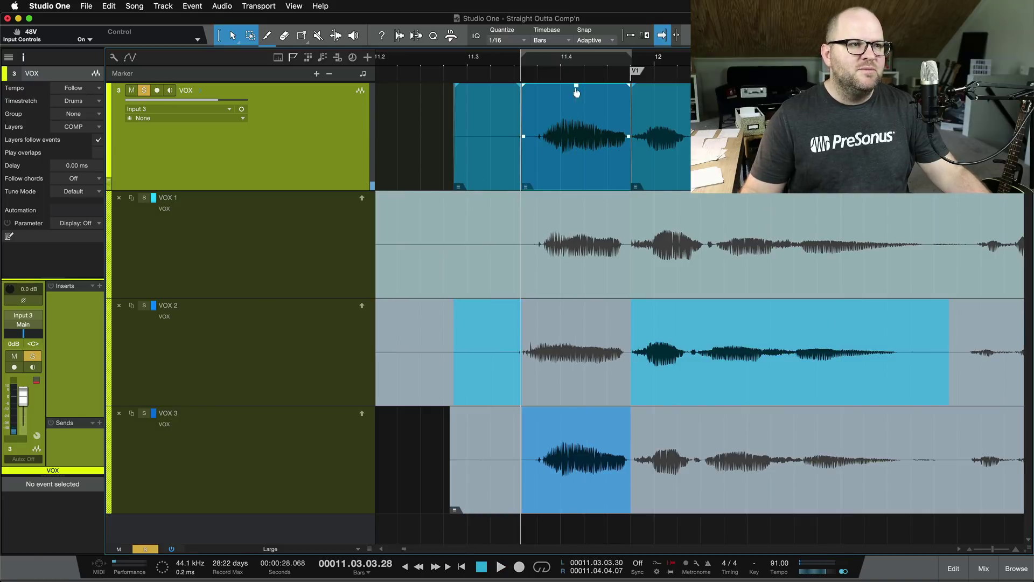
{"action": "left_click_drag", "start_coordinate": [577, 92], "coordinate": [576, 101]}
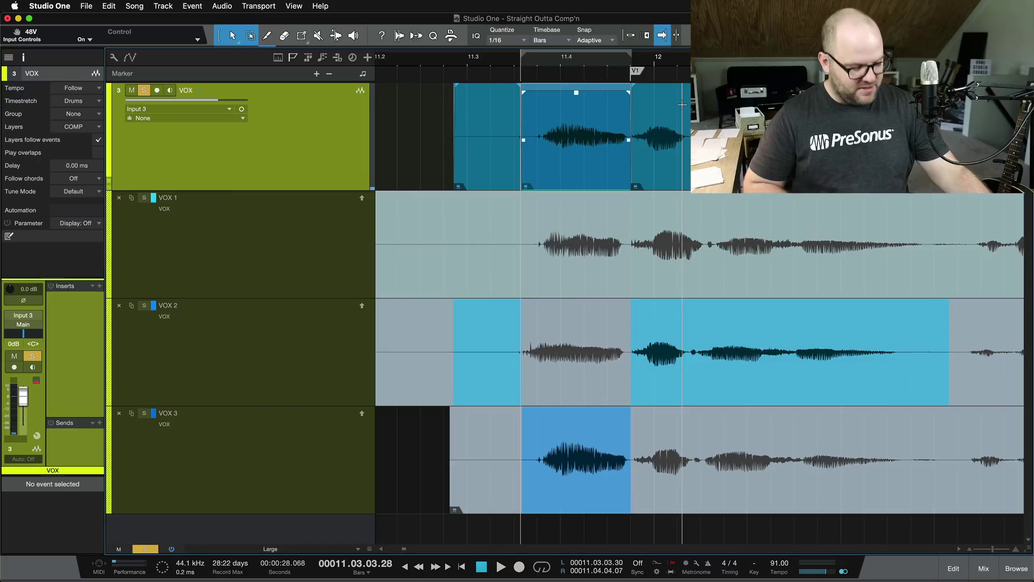
{"action": "key", "text": "space"}
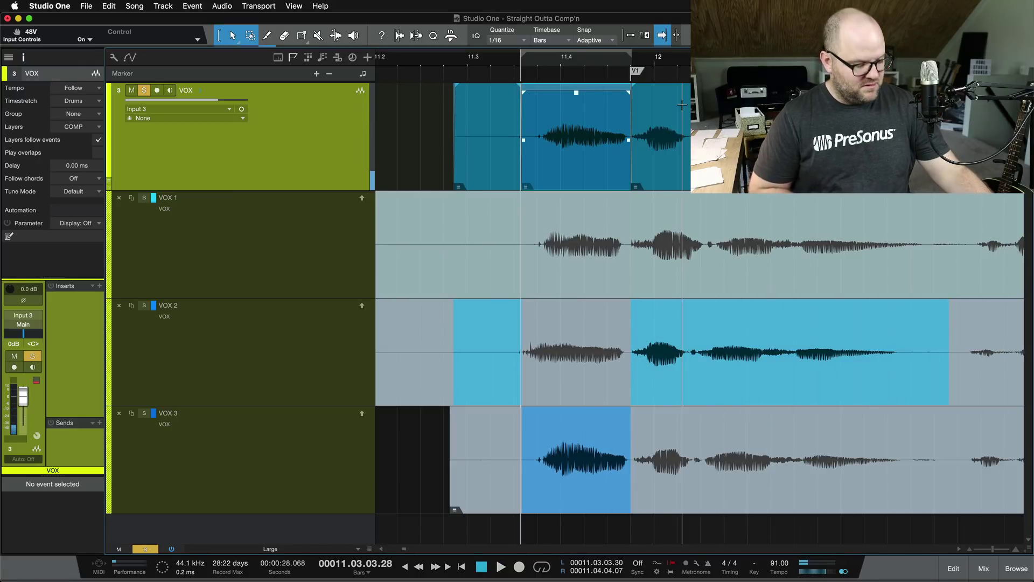
- Drag the VOX 2 comp range's right edge outward so it also spans the next phrase
{"action": "scroll", "coordinate": [646, 151], "scroll_direction": "right", "scroll_amount": 10}
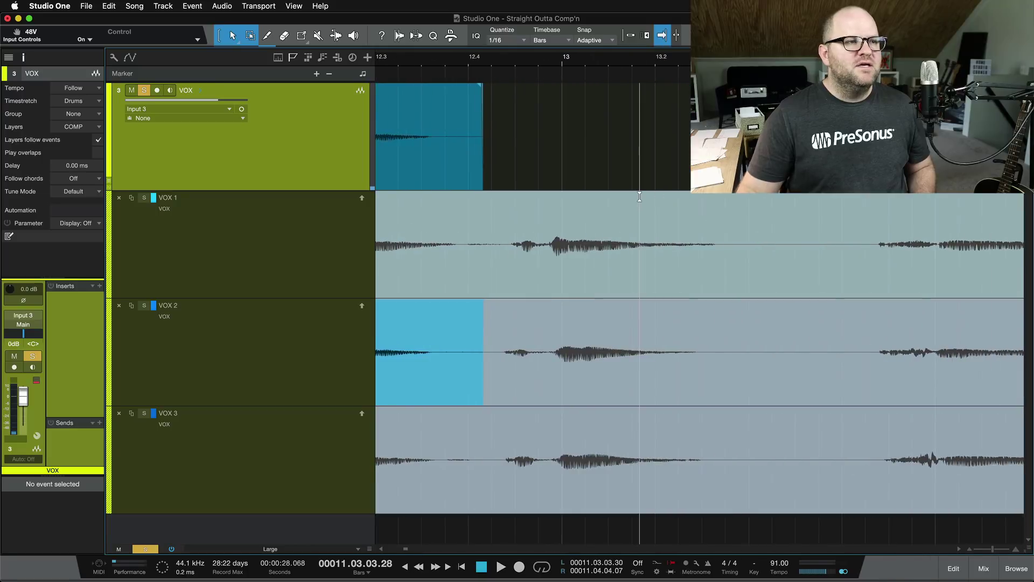
{"action": "left_click_drag", "start_coordinate": [585, 169], "coordinate": [855, 169]}
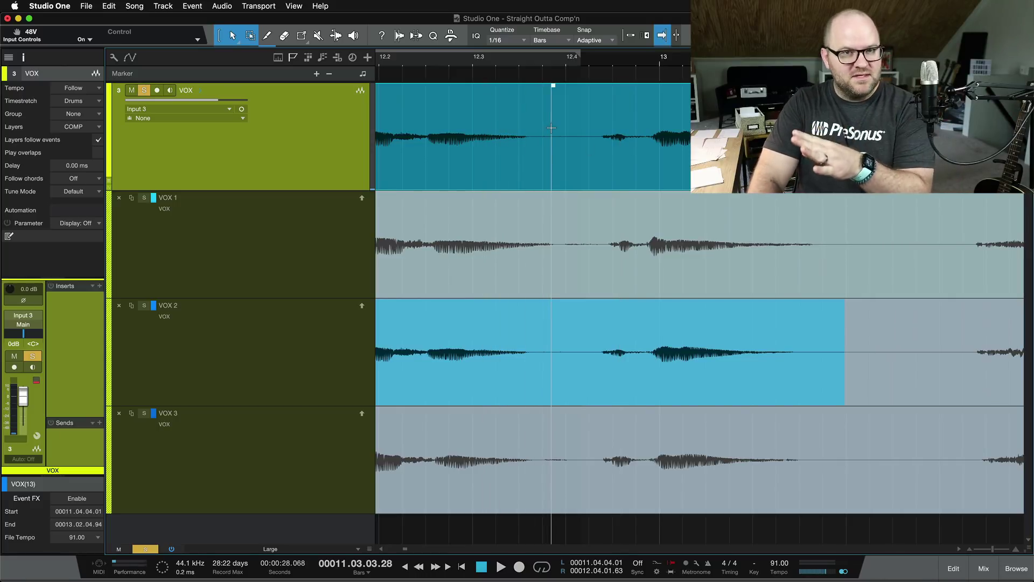
{"action": "scroll", "coordinate": [562, 132], "scroll_direction": "left", "scroll_amount": 5}
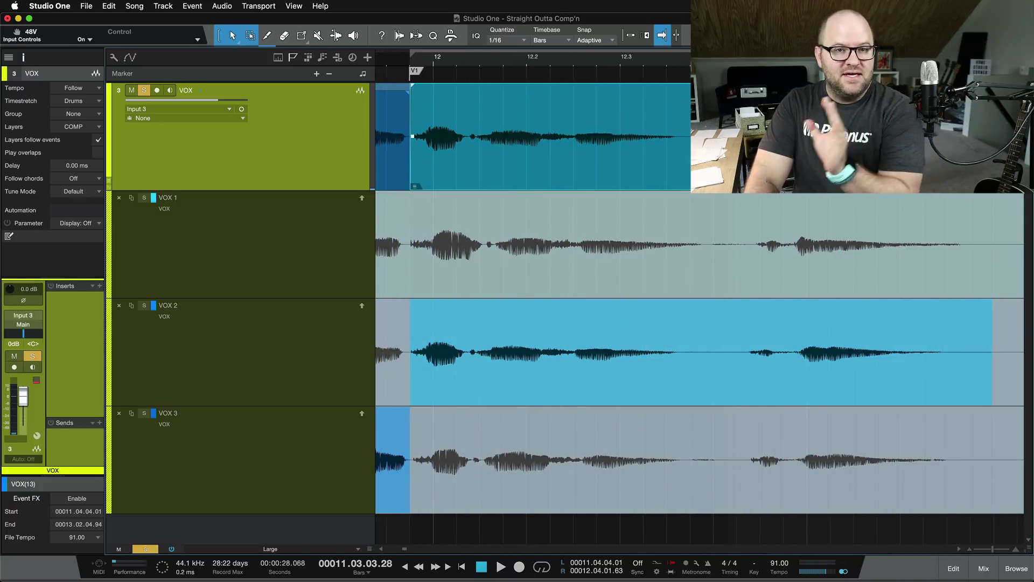
{"action": "scroll", "coordinate": [607, 350], "scroll_direction": "left", "scroll_amount": 7}
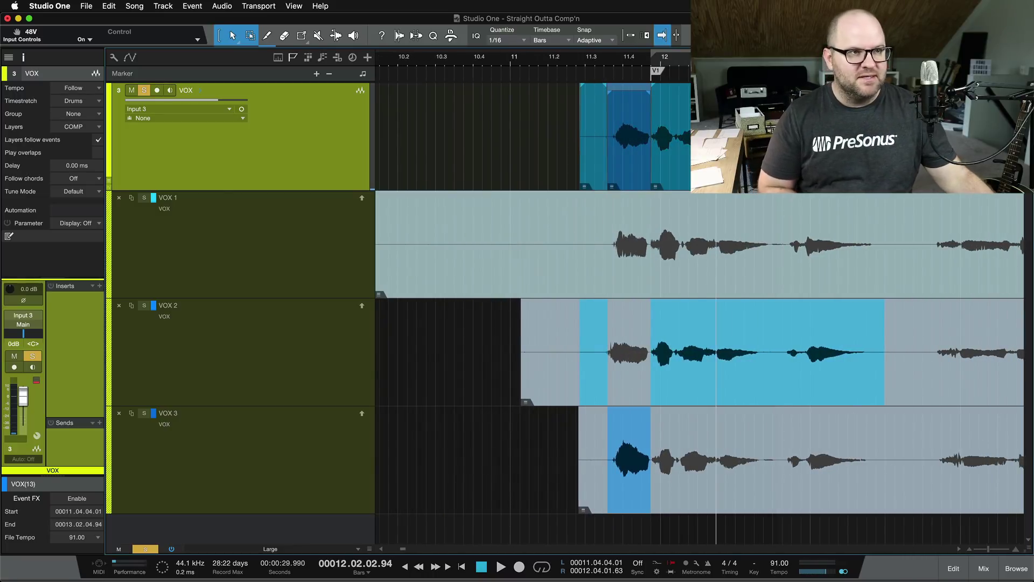
- Solo and audition VOX 3, then audition VOX 1 for the phrase after VOX 2
{"action": "scroll", "coordinate": [745, 223], "scroll_direction": "right", "scroll_amount": 4}
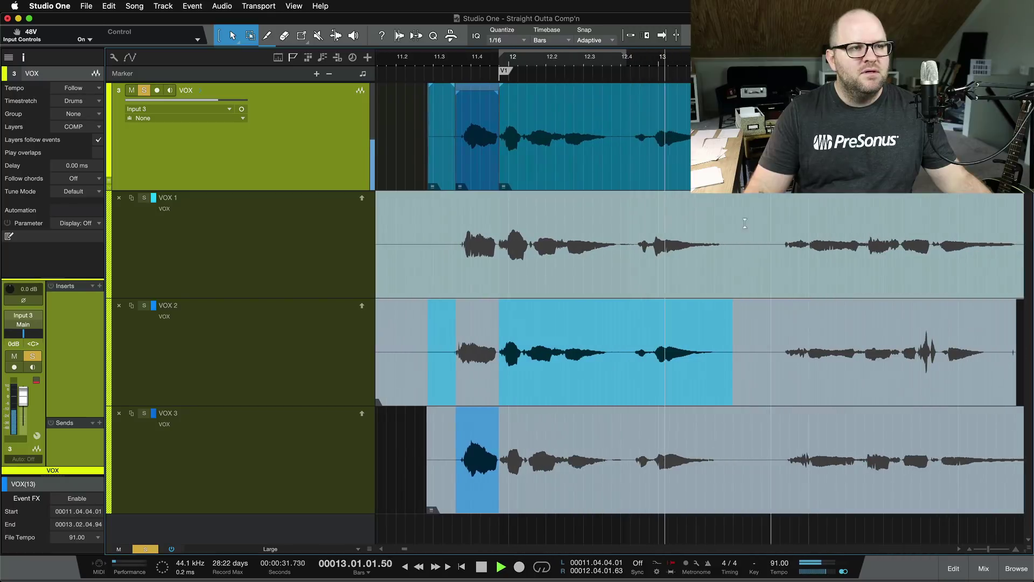
{"action": "key", "text": "space"}
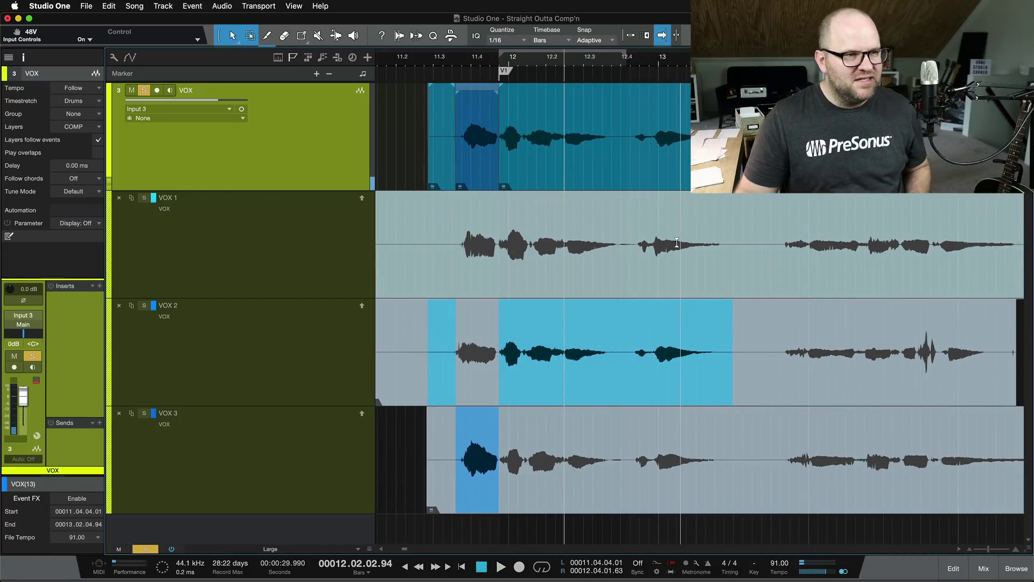
{"action": "left_click", "coordinate": [151, 413]}
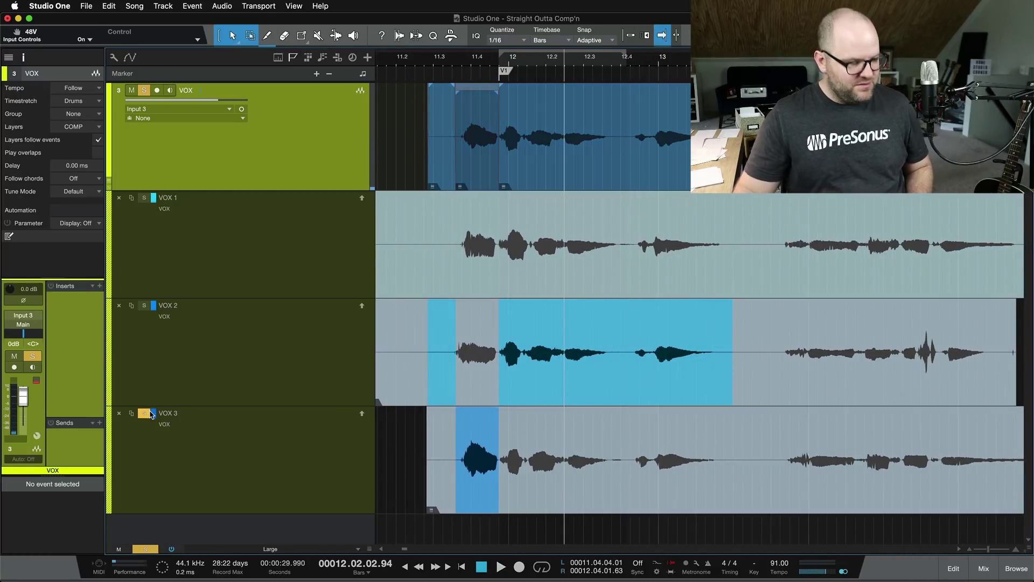
{"action": "key", "text": "space"}
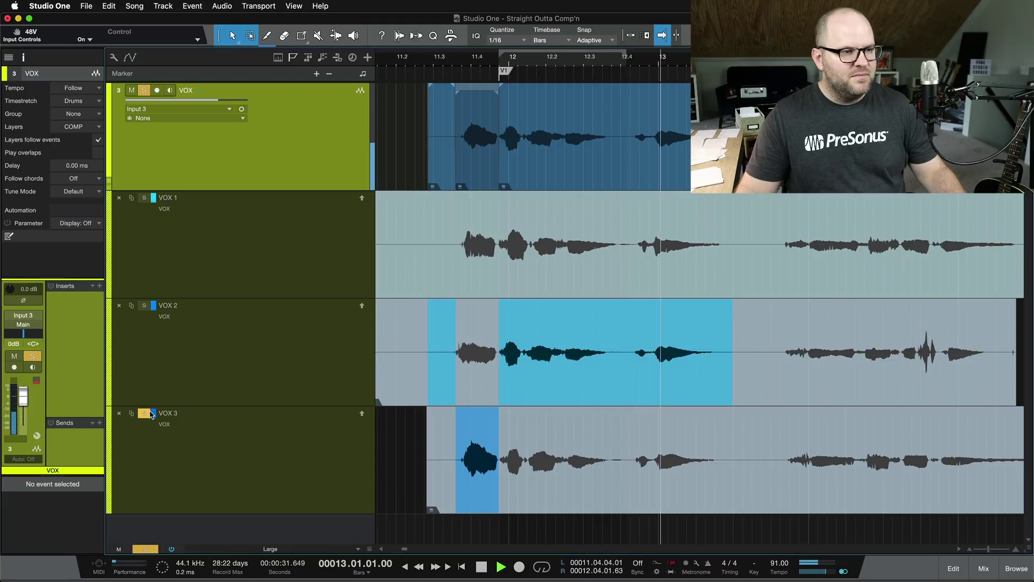
{"action": "key", "text": "space"}
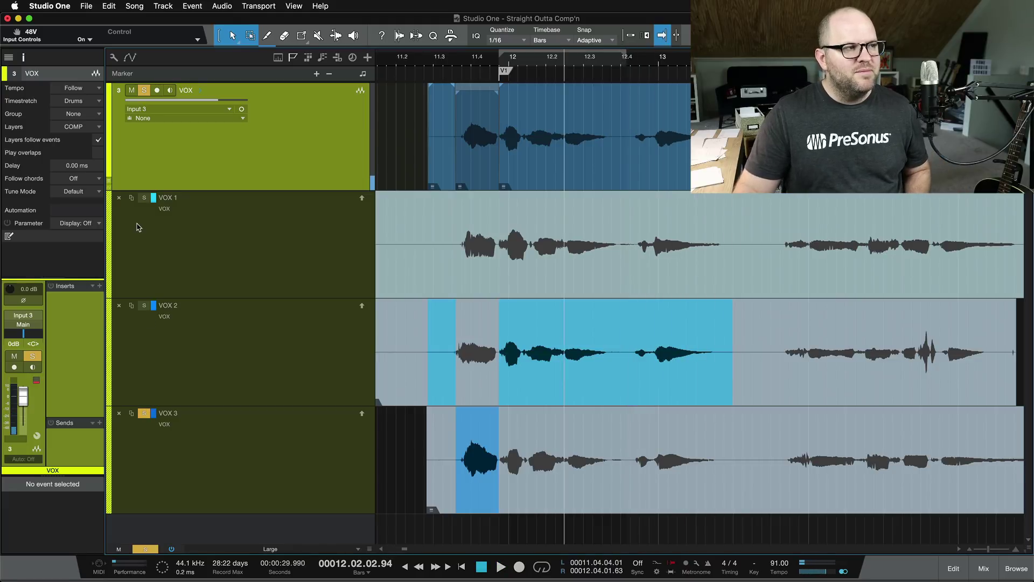
{"action": "key", "text": "space"}
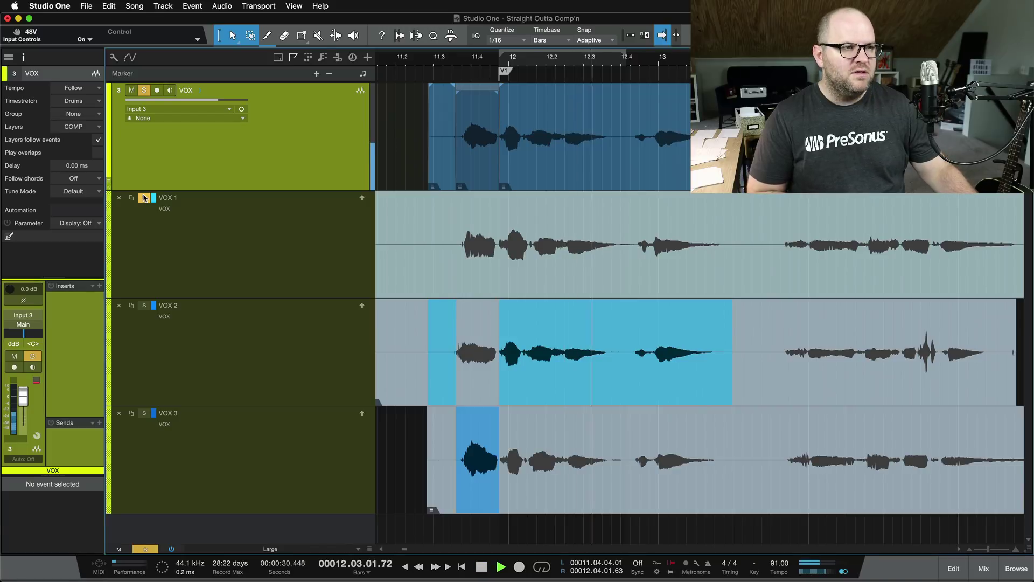
{"action": "key", "text": "space"}
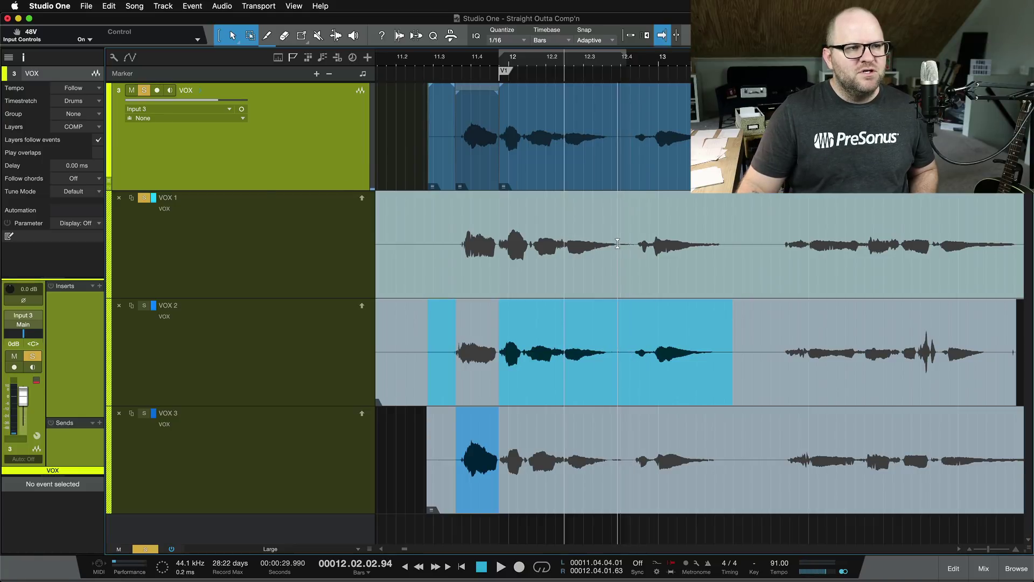
- Comp VOX 1 for the phrase after bar 12.3, unsolo it, and play the result
{"action": "left_click_drag", "start_coordinate": [617, 243], "coordinate": [744, 233]}
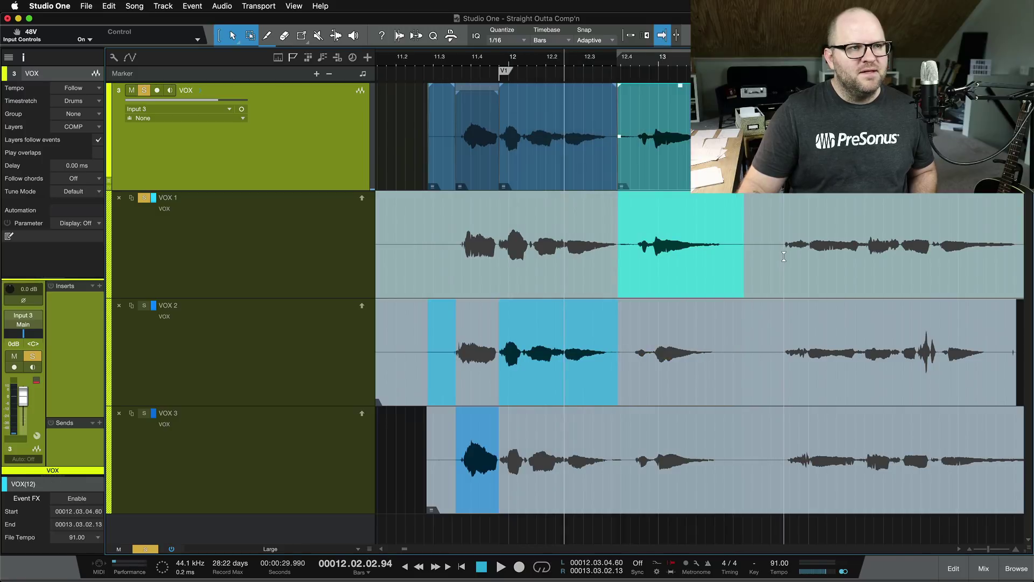
{"action": "left_click", "coordinate": [141, 200]}
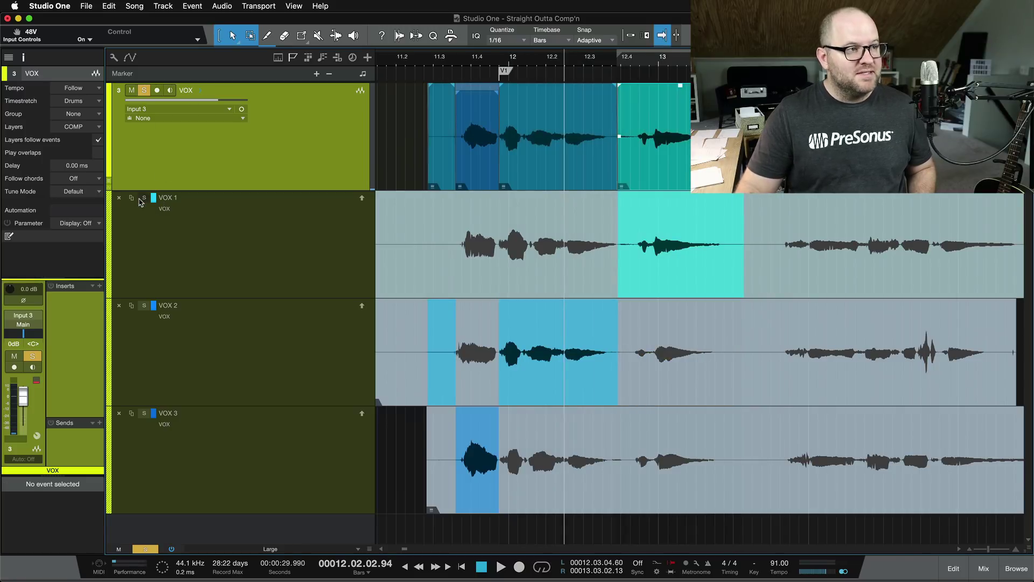
{"action": "left_click", "coordinate": [446, 57]}
{"action": "key", "text": "space"}
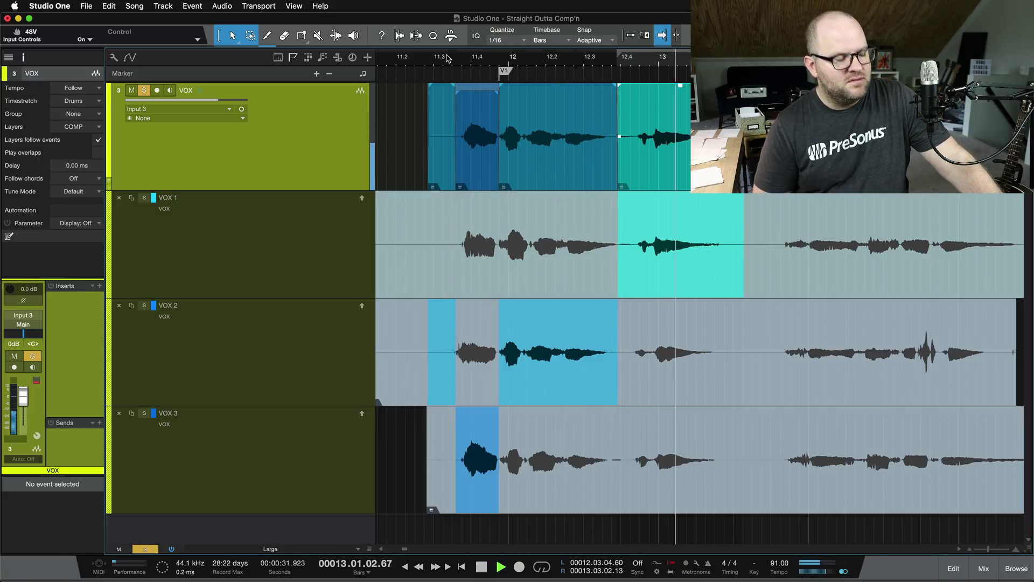
{"action": "key", "text": "space"}
- Zoom in and move the VOX 2/VOX 1 comp boundary to 12.04.01.74
{"action": "key", "text": "e"}
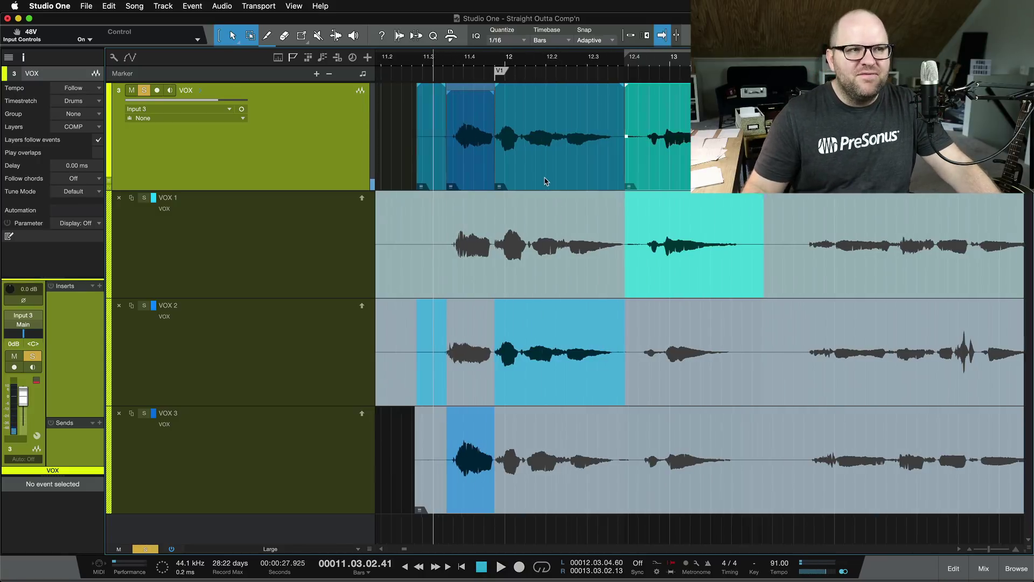
{"action": "left_click_drag", "start_coordinate": [802, 226], "coordinate": [865, 227]}
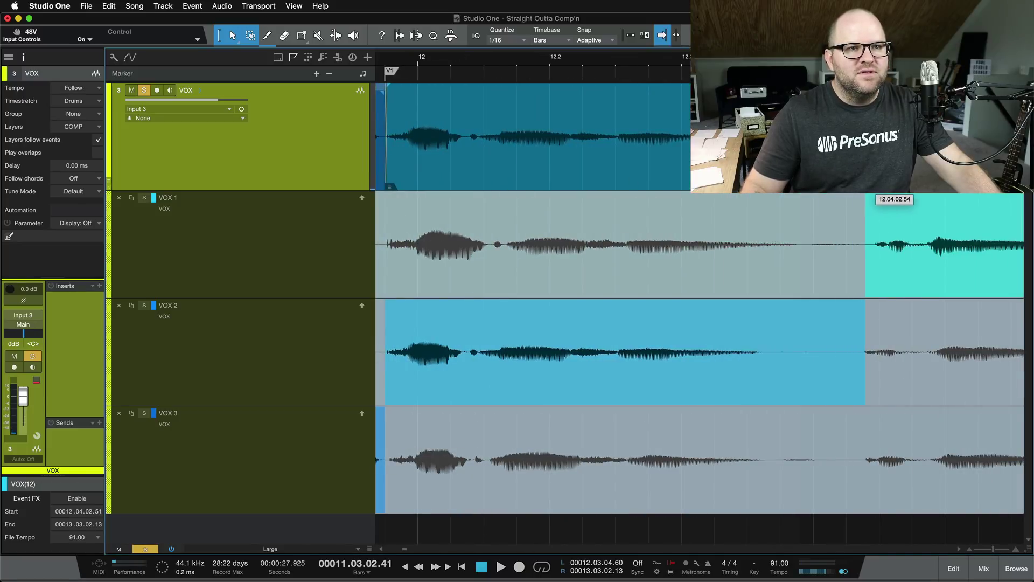
{"action": "scroll", "coordinate": [710, 195], "scroll_direction": "left", "scroll_amount": 5}
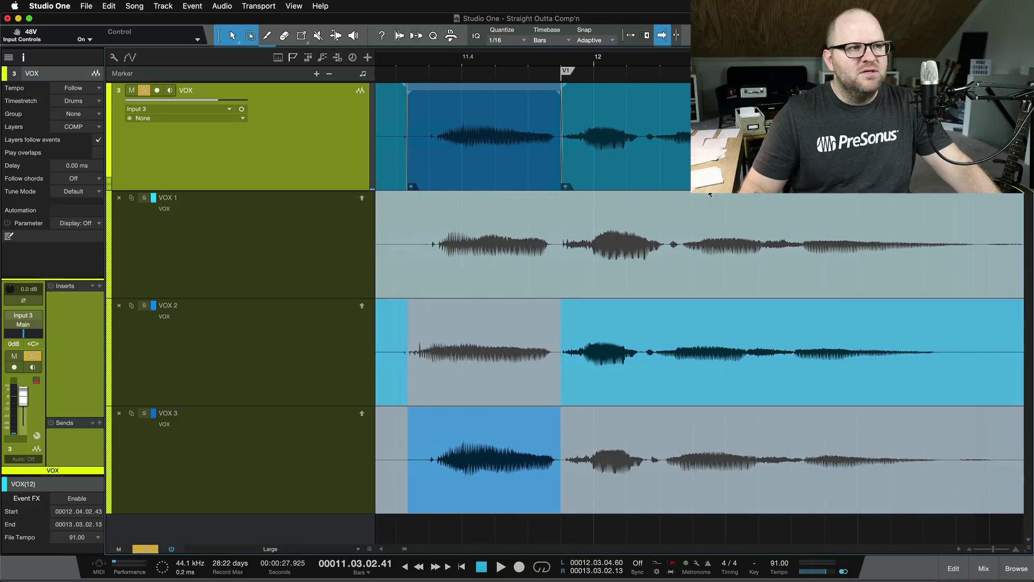
- Shift the VOX 3-to-VOX 2 switch slightly earlier and audition the join from just before it
{"action": "left_click_drag", "start_coordinate": [560, 175], "coordinate": [555, 174]}
{"action": "left_click", "coordinate": [398, 61]}
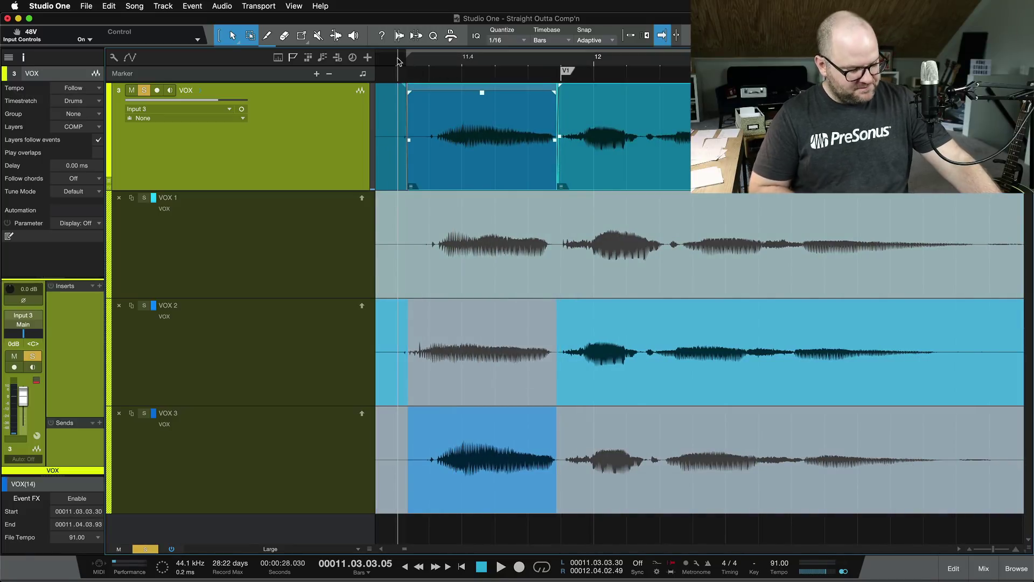
{"action": "key", "text": "space"}
{"action": "scroll", "coordinate": [749, 280], "scroll_direction": "down", "scroll_amount": 3}
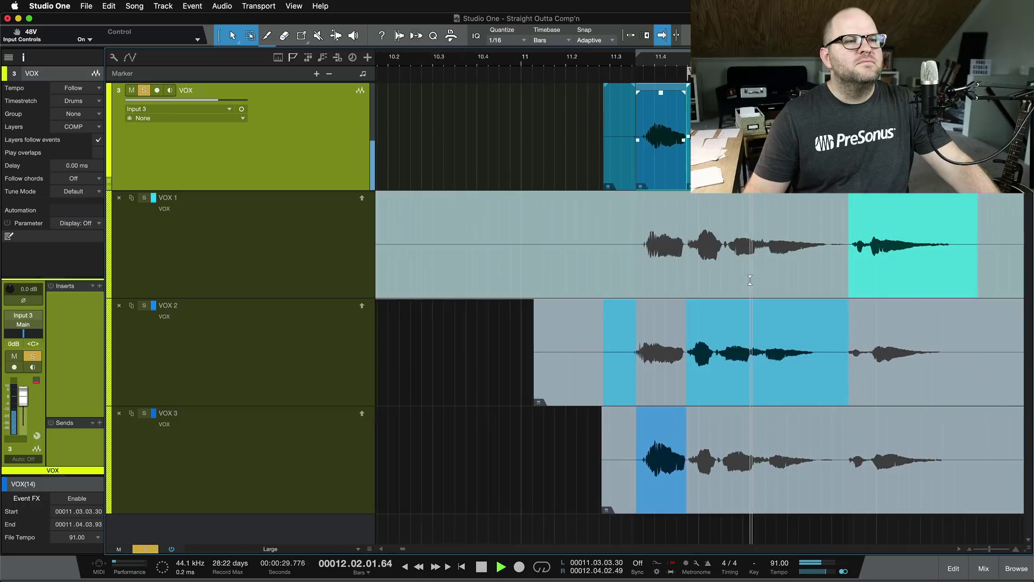
{"action": "scroll", "coordinate": [750, 280], "scroll_direction": "right", "scroll_amount": 3}
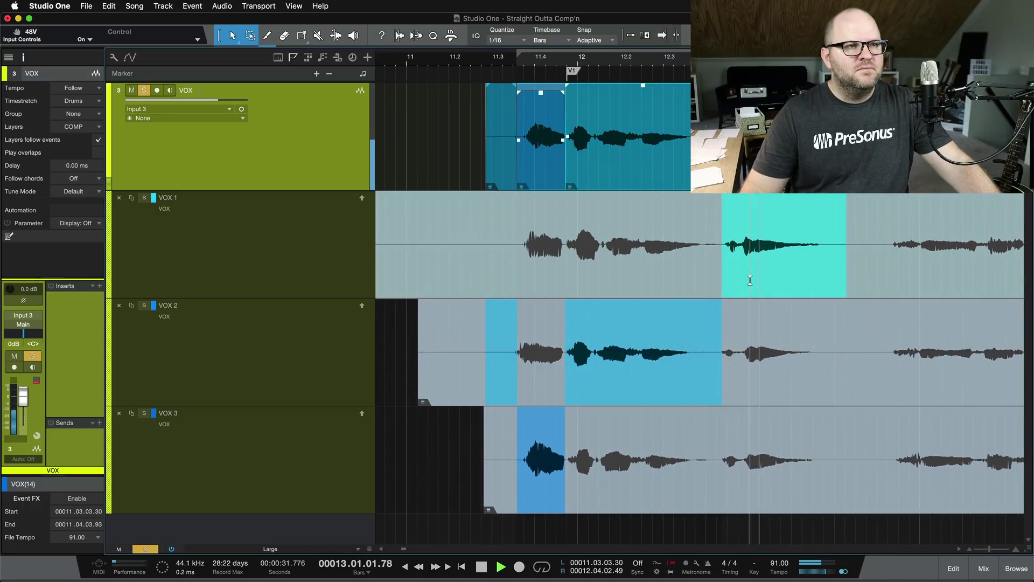
{"action": "key", "text": "space"}
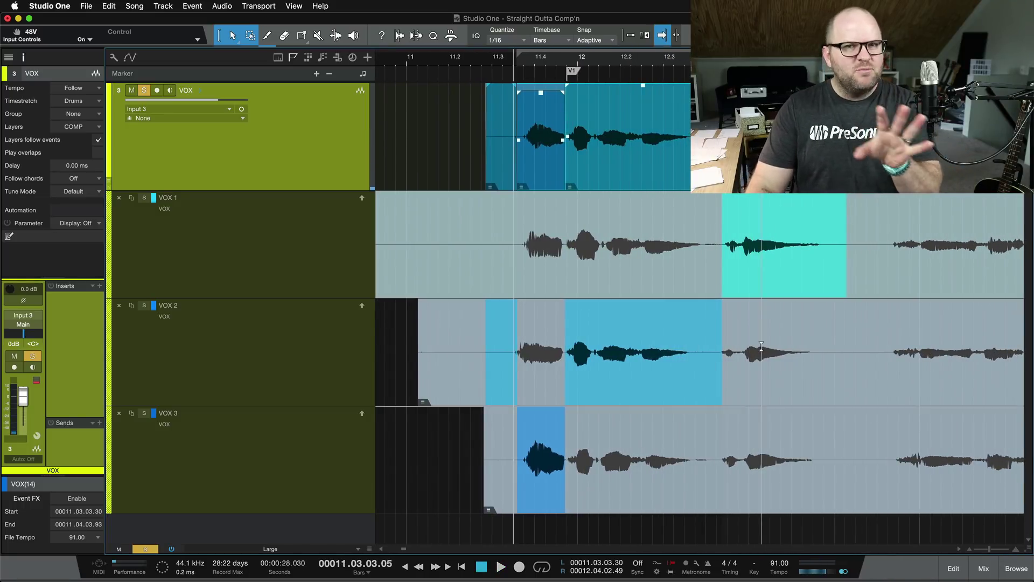
{"action": "scroll", "coordinate": [761, 347], "scroll_direction": "right", "scroll_amount": 5}
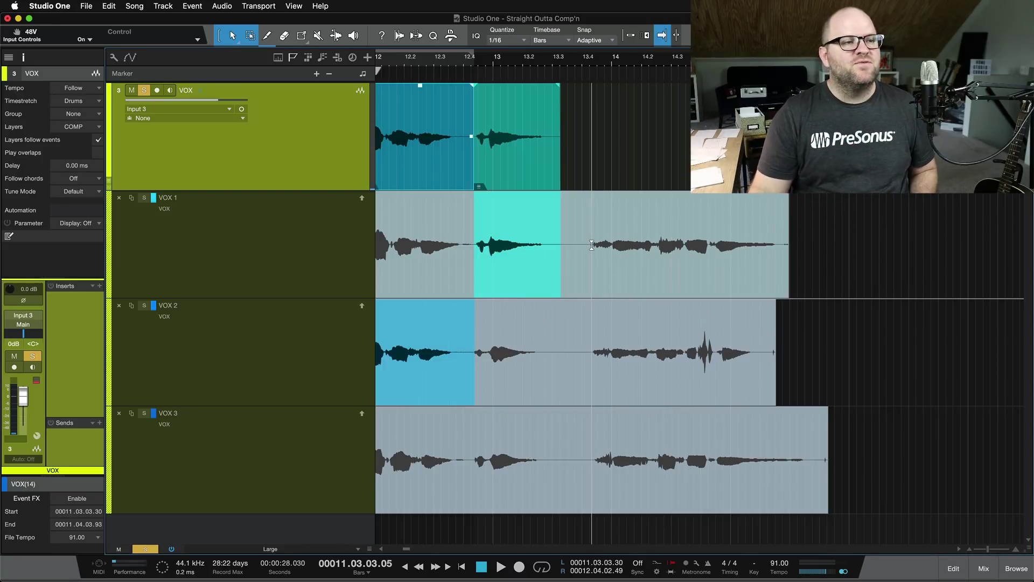
- Lengthen the last VOX 1 comp section to the phrase's end and play the ending from bar 13 beat 4
{"action": "key", "text": "e"}
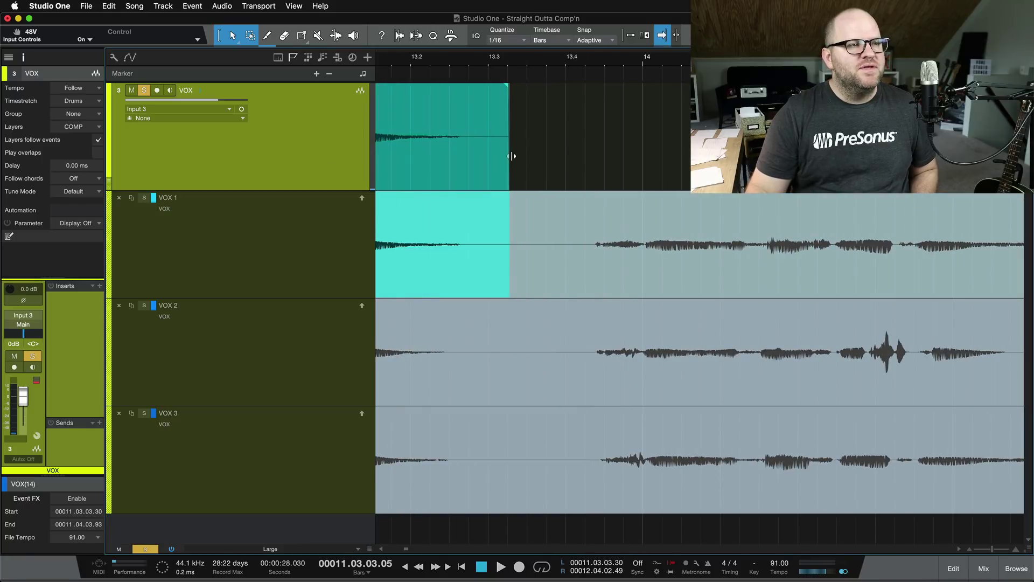
{"action": "left_click_drag", "start_coordinate": [512, 156], "coordinate": [957, 157]}
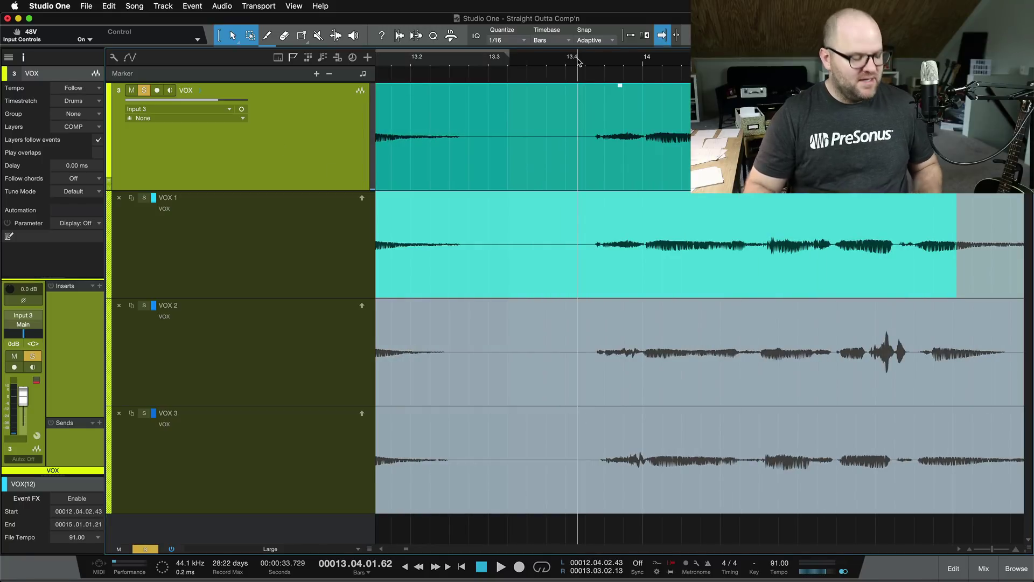
{"action": "key", "text": "space"}
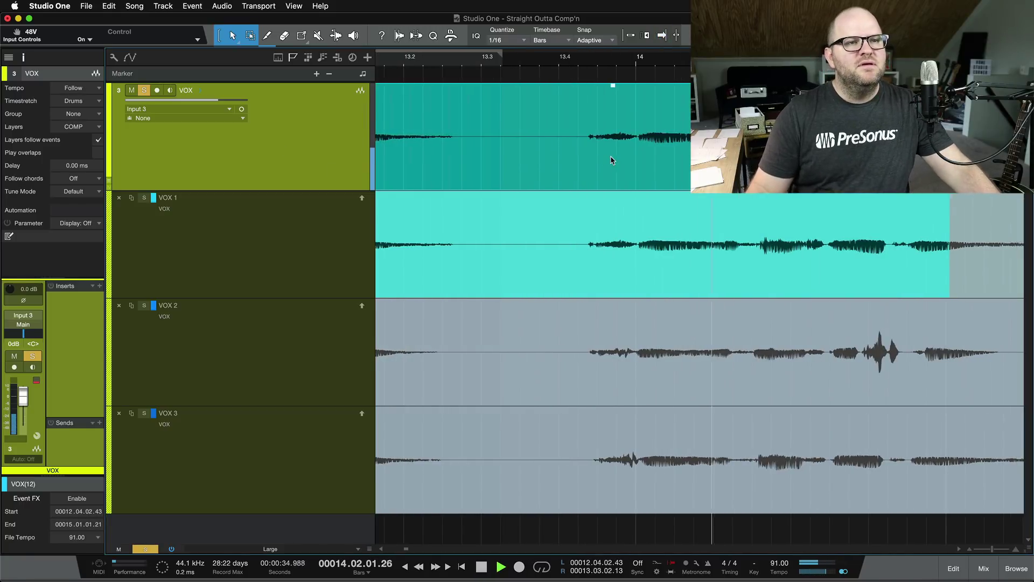
{"action": "key", "text": "w"}
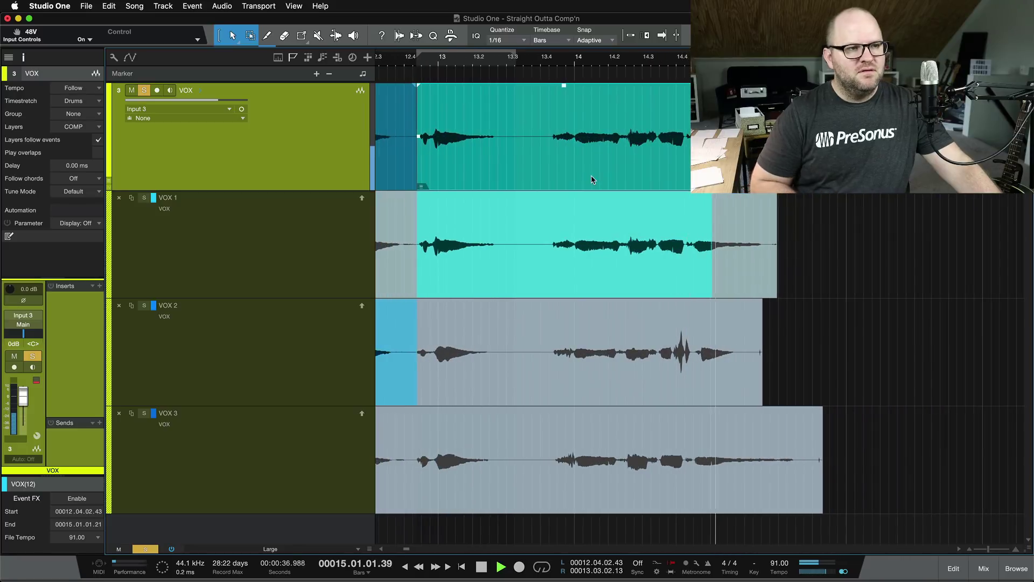
{"action": "key", "text": "space"}
{"action": "key", "text": "f"}
{"action": "key", "text": "space"}
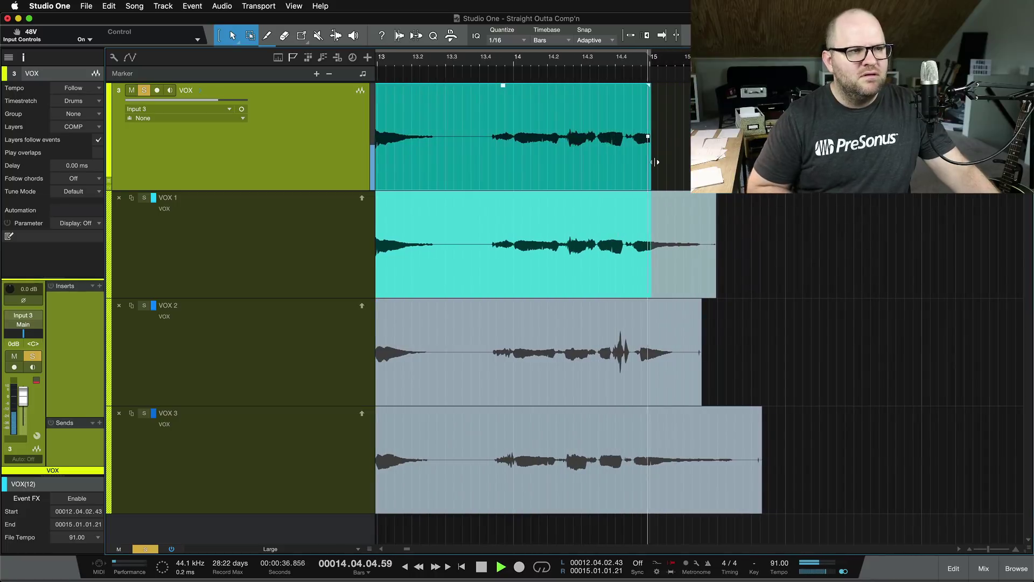
{"action": "key", "text": "space"}
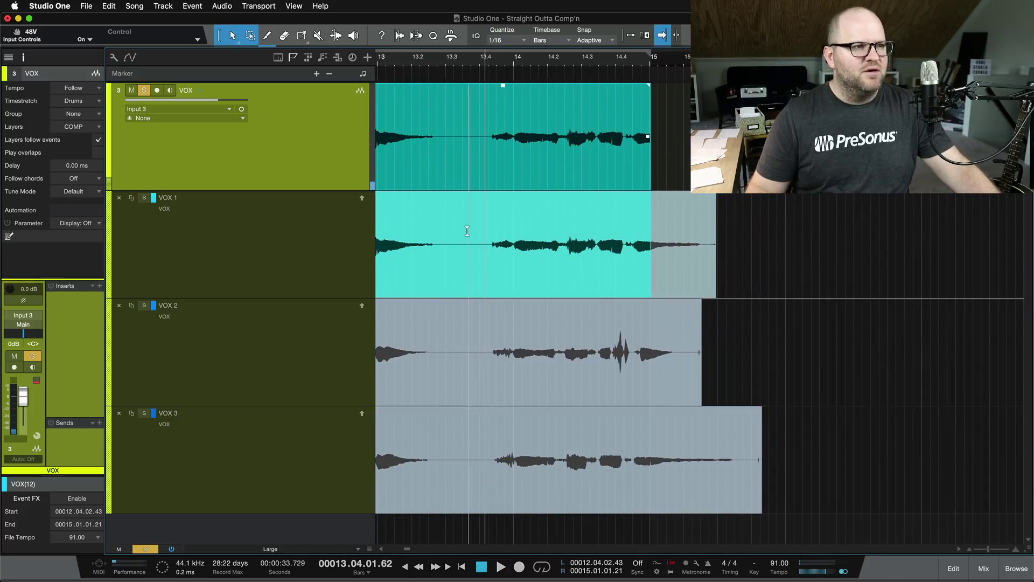
- Audition the VOX 2 and VOX 3 endings, then comp VOX 3 from bar 13 beat 4 to the end
{"action": "left_click", "coordinate": [143, 306]}
{"action": "key", "text": "space"}
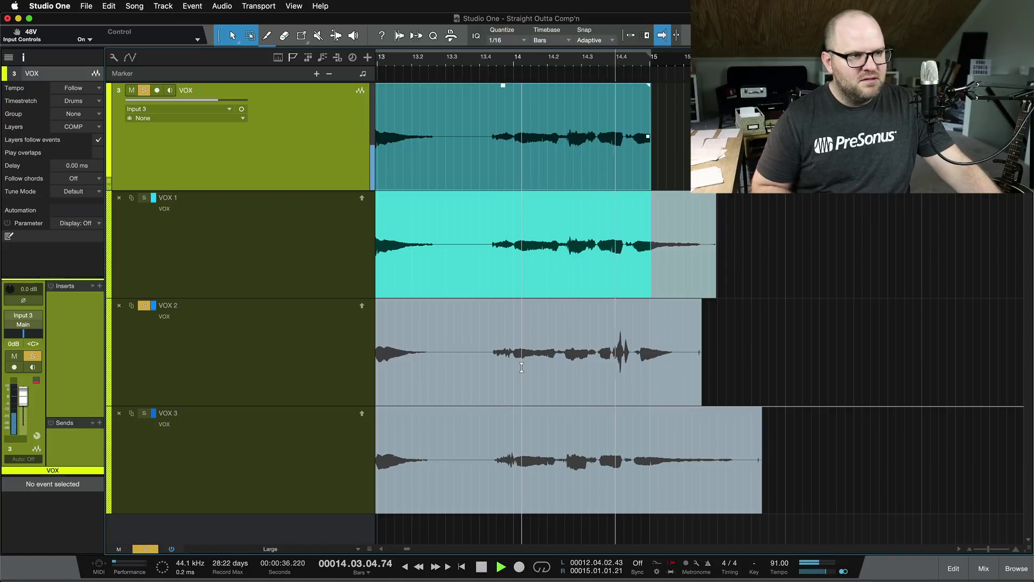
{"action": "key", "text": "space"}
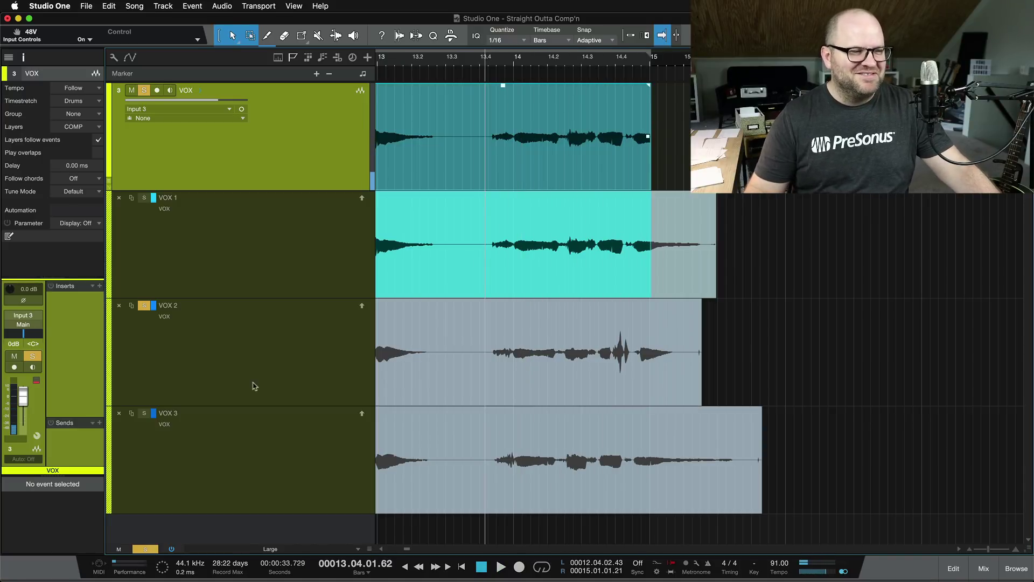
{"action": "key", "text": "space"}
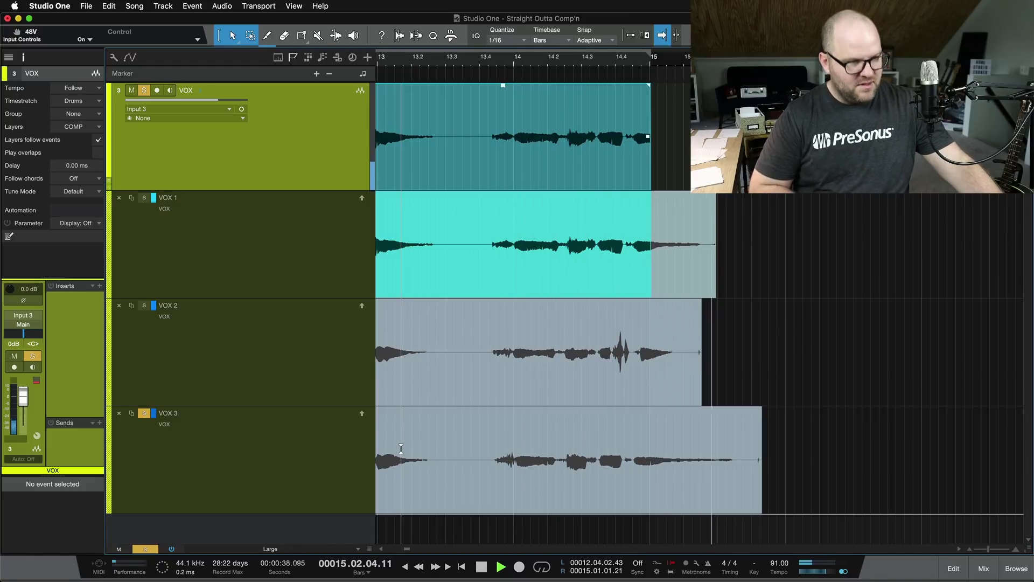
{"action": "key", "text": "space"}
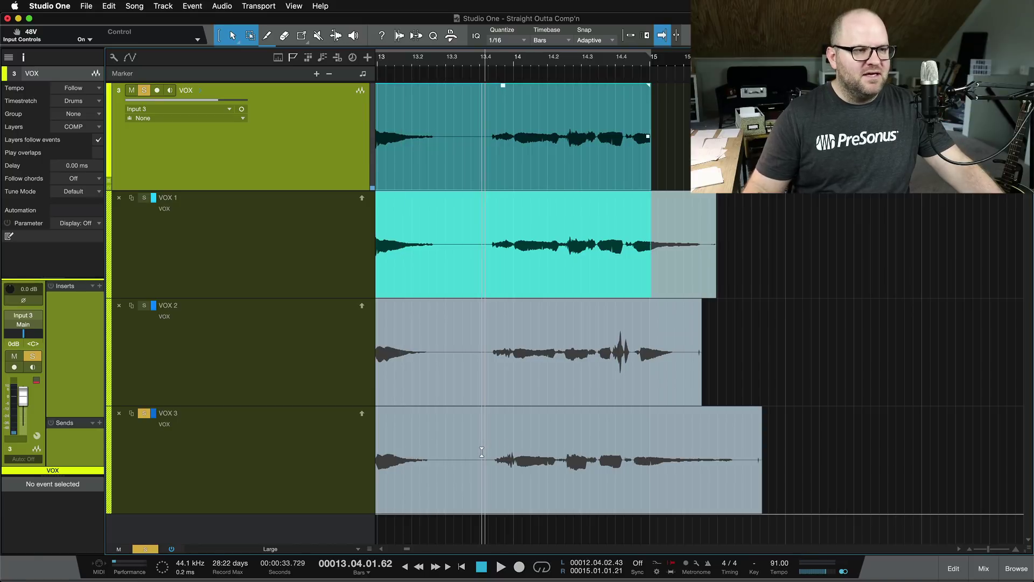
{"action": "left_click_drag", "start_coordinate": [481, 451], "coordinate": [754, 446]}
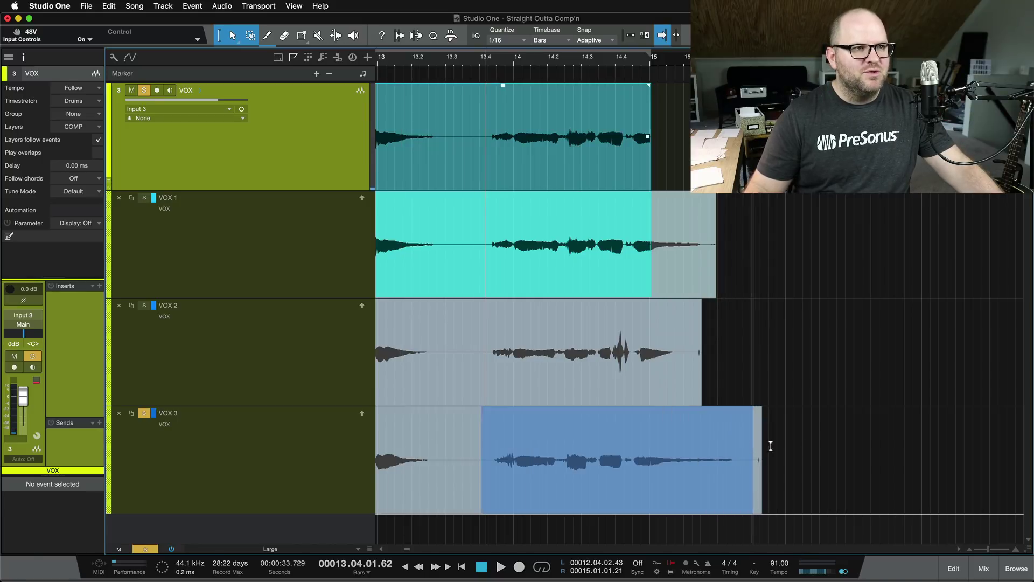
{"action": "scroll", "coordinate": [653, 145], "scroll_direction": "down", "scroll_amount": 5}
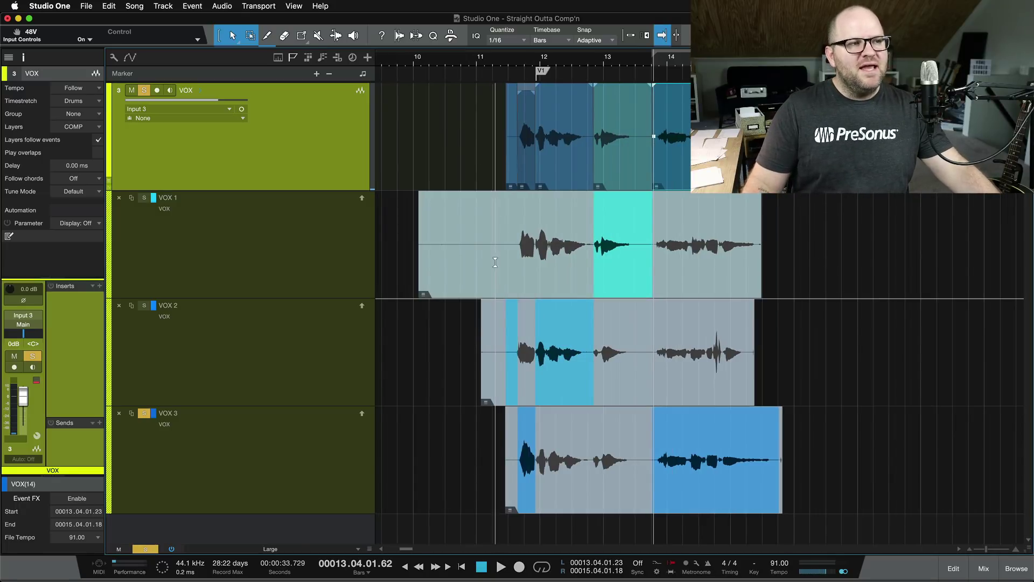
- Unsolo VOX 3 and pull the early VOX 3 comp section's start left to 11.02.04.37
{"action": "left_click", "coordinate": [144, 412]}
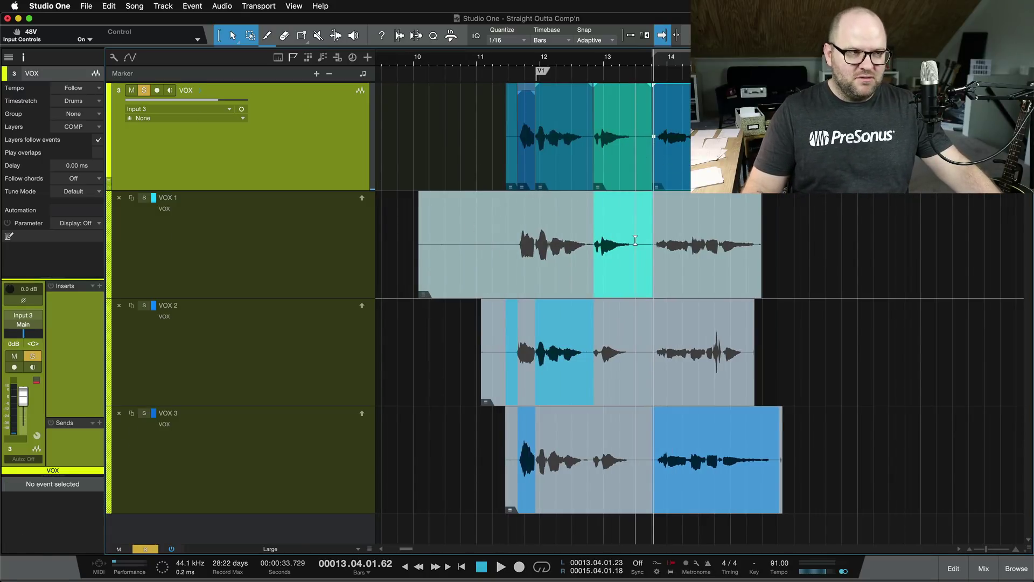
{"action": "scroll", "coordinate": [635, 240], "scroll_direction": "up", "scroll_amount": 5}
{"action": "scroll", "coordinate": [541, 292], "scroll_direction": "left", "scroll_amount": 3}
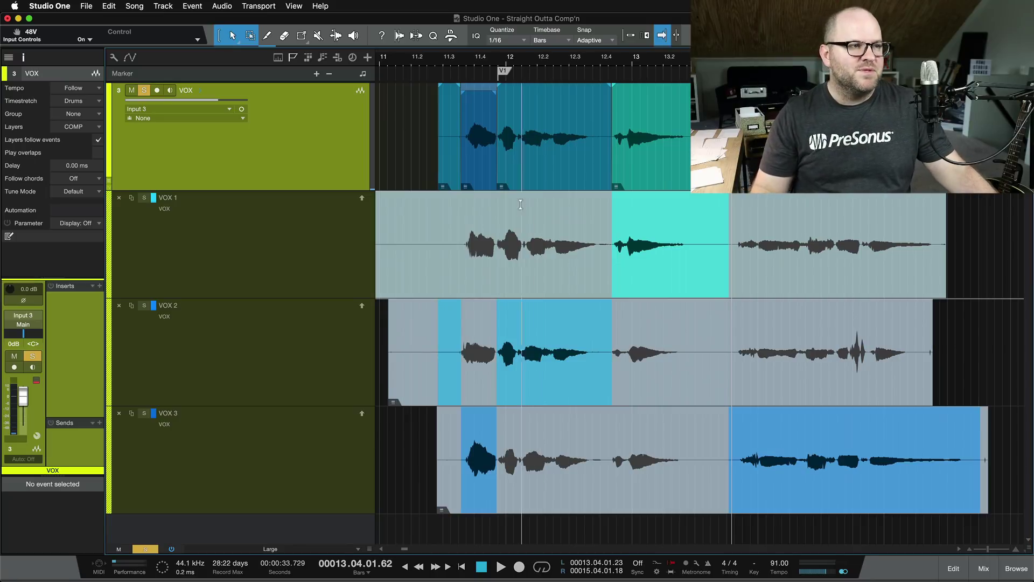
{"action": "left_click", "coordinate": [482, 169]}
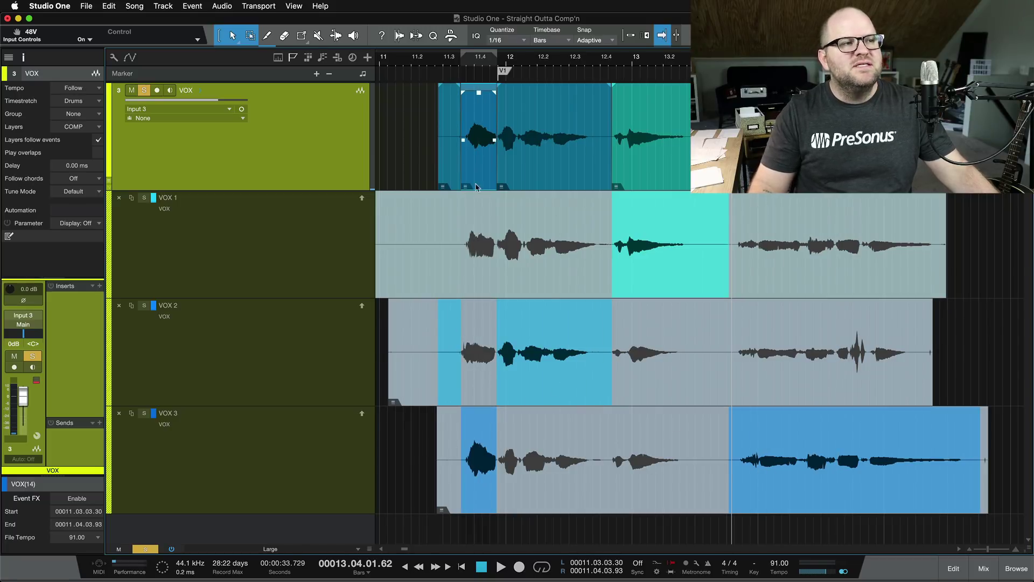
{"action": "left_click_drag", "start_coordinate": [458, 171], "coordinate": [438, 171]}
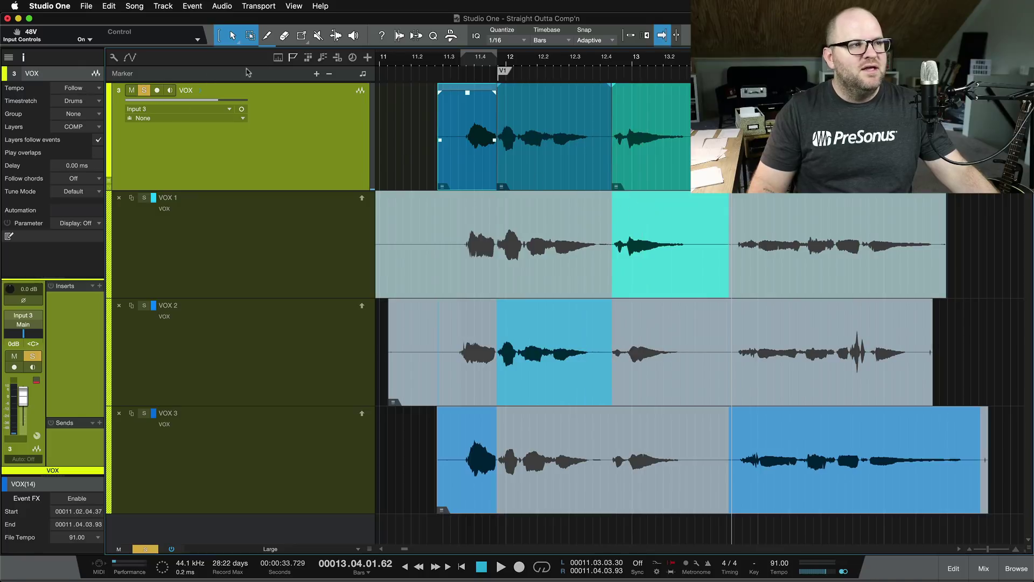
{"action": "left_click", "coordinate": [385, 60]}
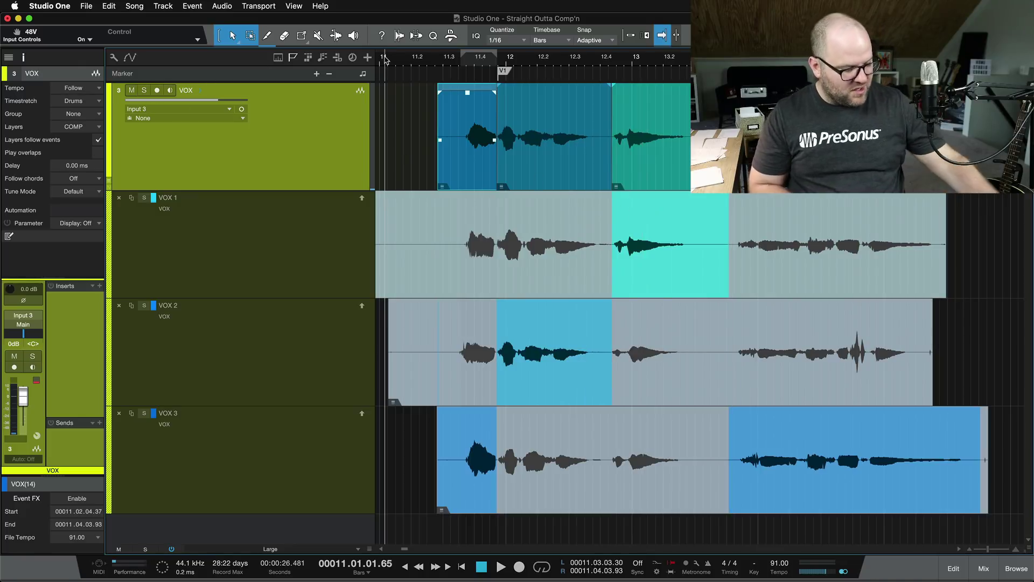
{"action": "key", "text": "space"}
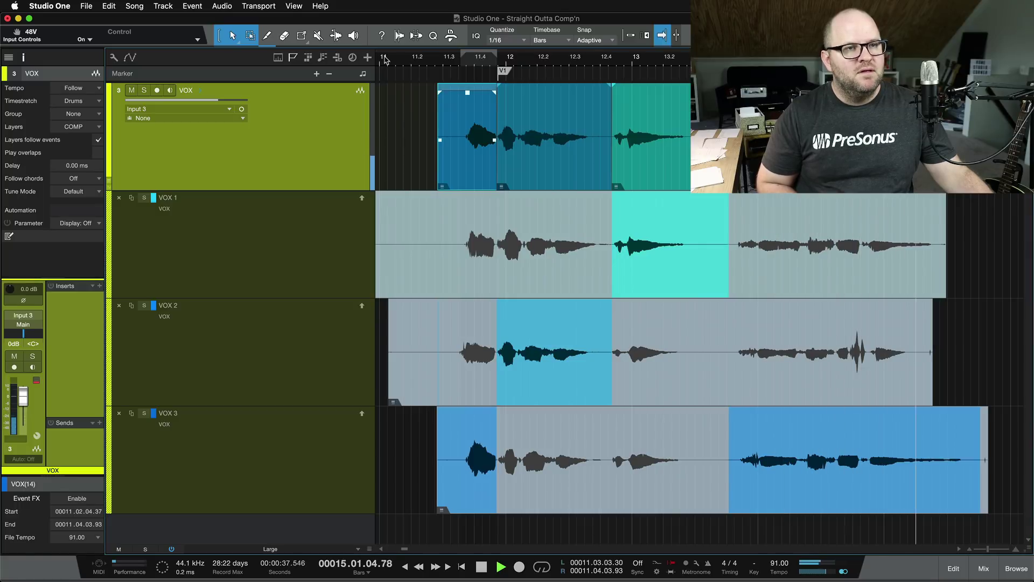
{"action": "key", "text": "space"}
{"action": "key", "text": "p"}
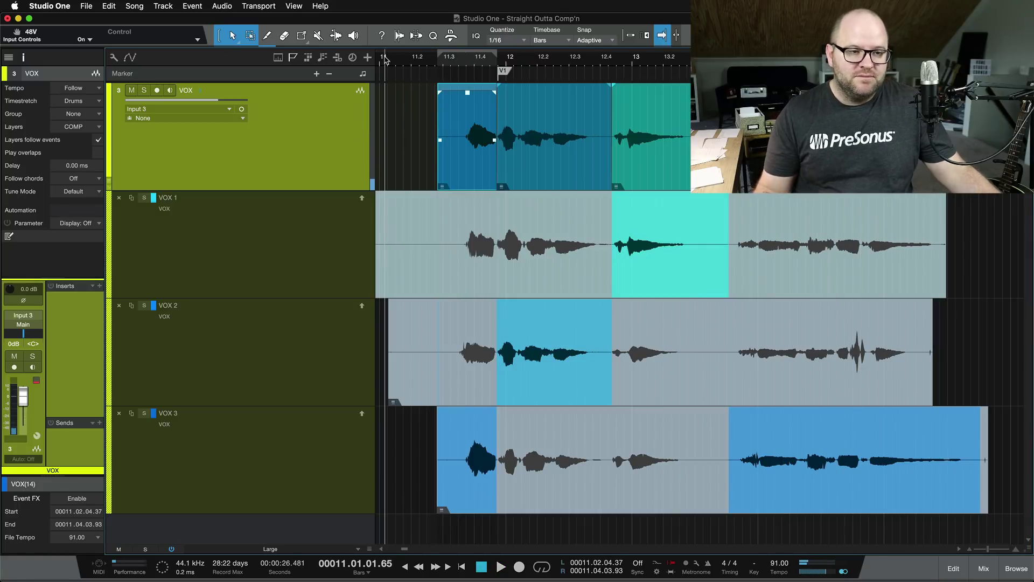